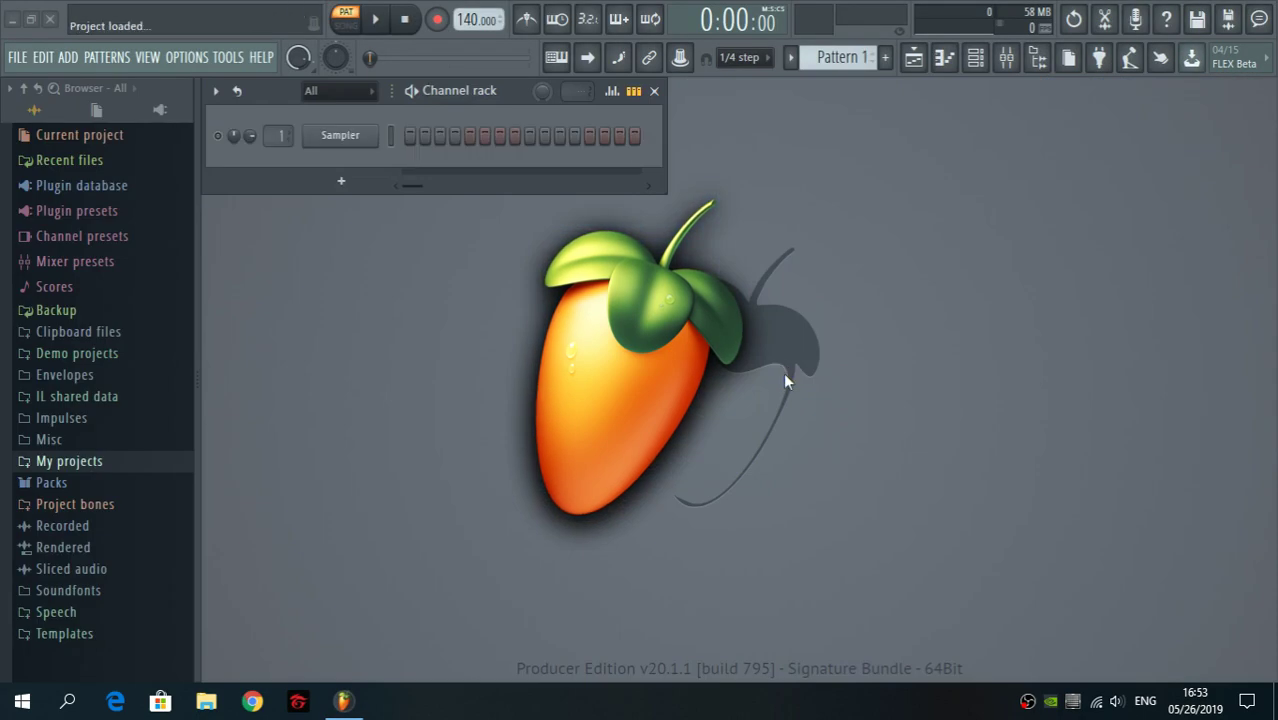
Step: Set the tempo to 128 BPM and add a dvs saxophone channel, adjusting the instrument's volume level
scroll(465, 20, down, 2)
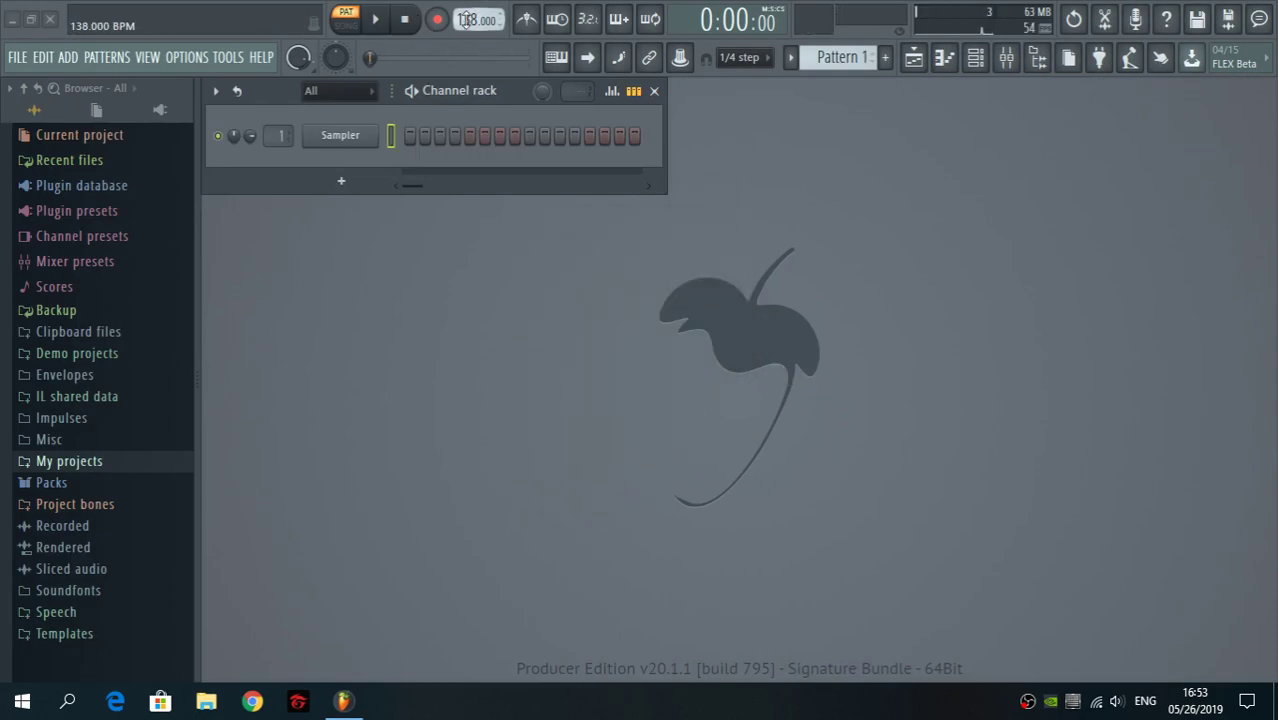
click(343, 183)
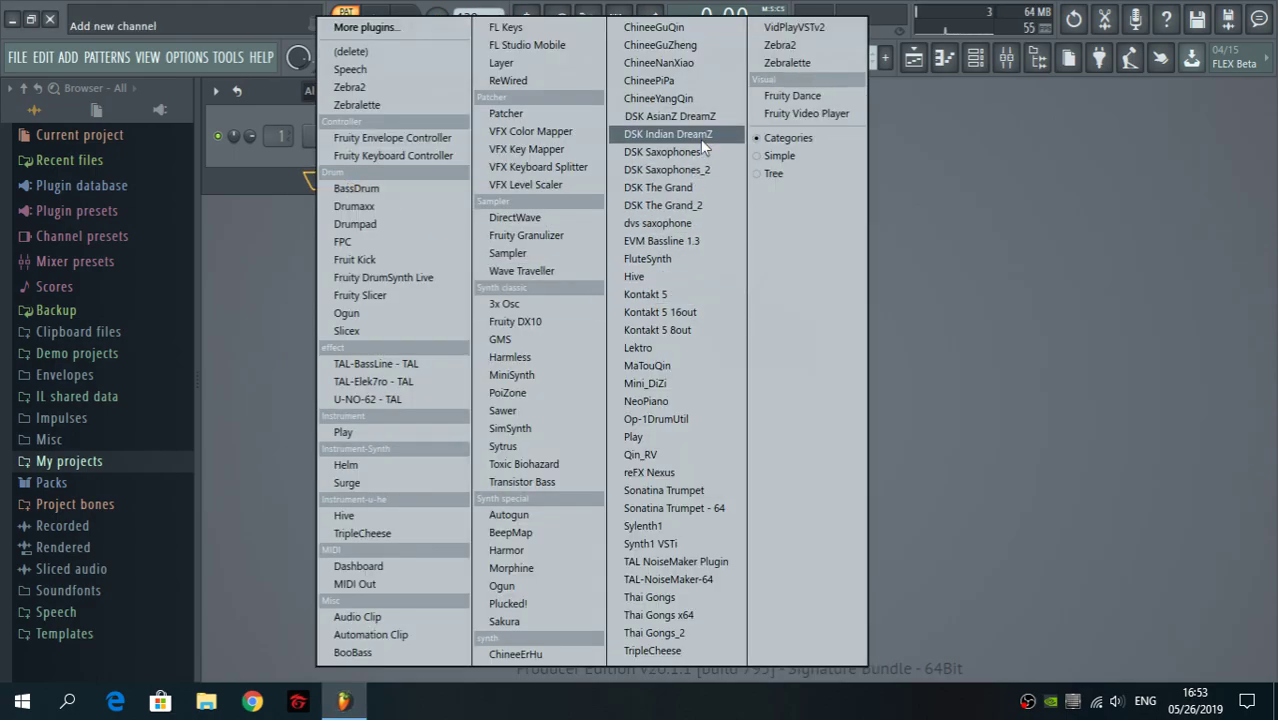
click(670, 223)
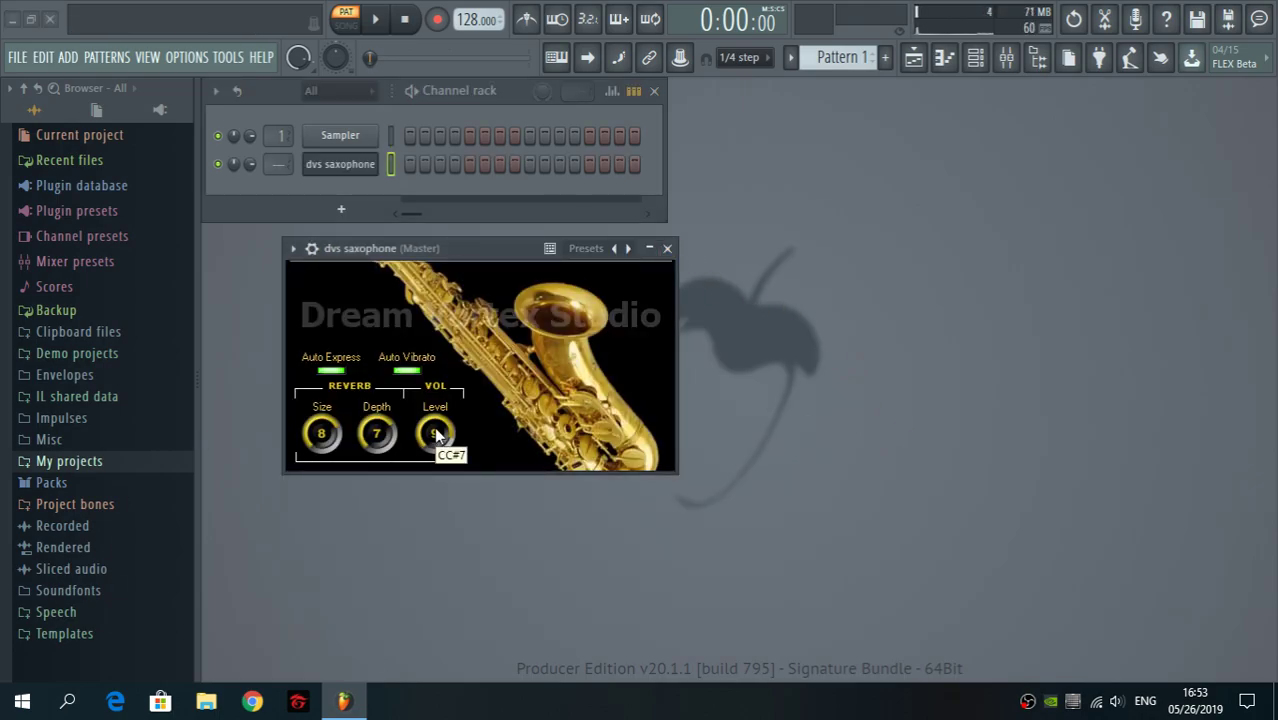
mouse_move(435, 426)
mouse_down()
mouse_move(448, 465)
mouse_move(449, 425)
mouse_move(408, 314)
mouse_move(423, 430)
mouse_up()
click(667, 249)
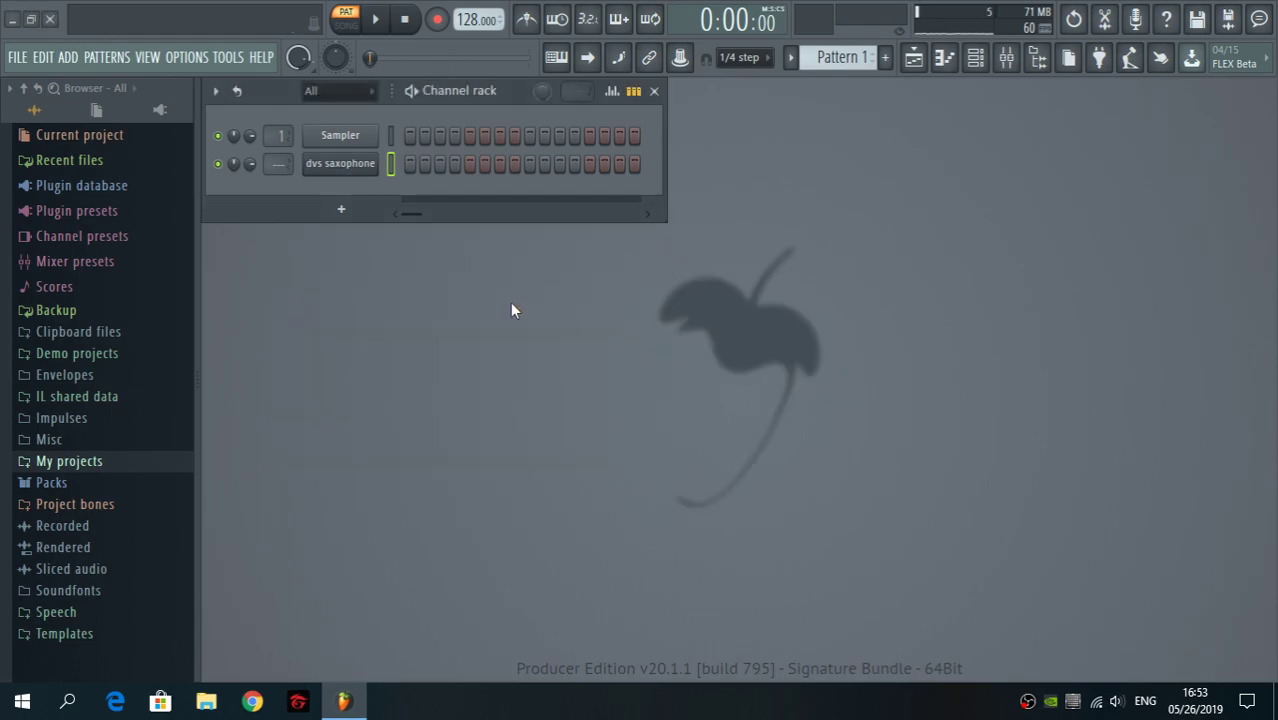
Step: Open the dvs saxophone channel's piano roll and place an E5 note about three steps long at the start of bar 1
right_click(362, 173)
click(398, 168)
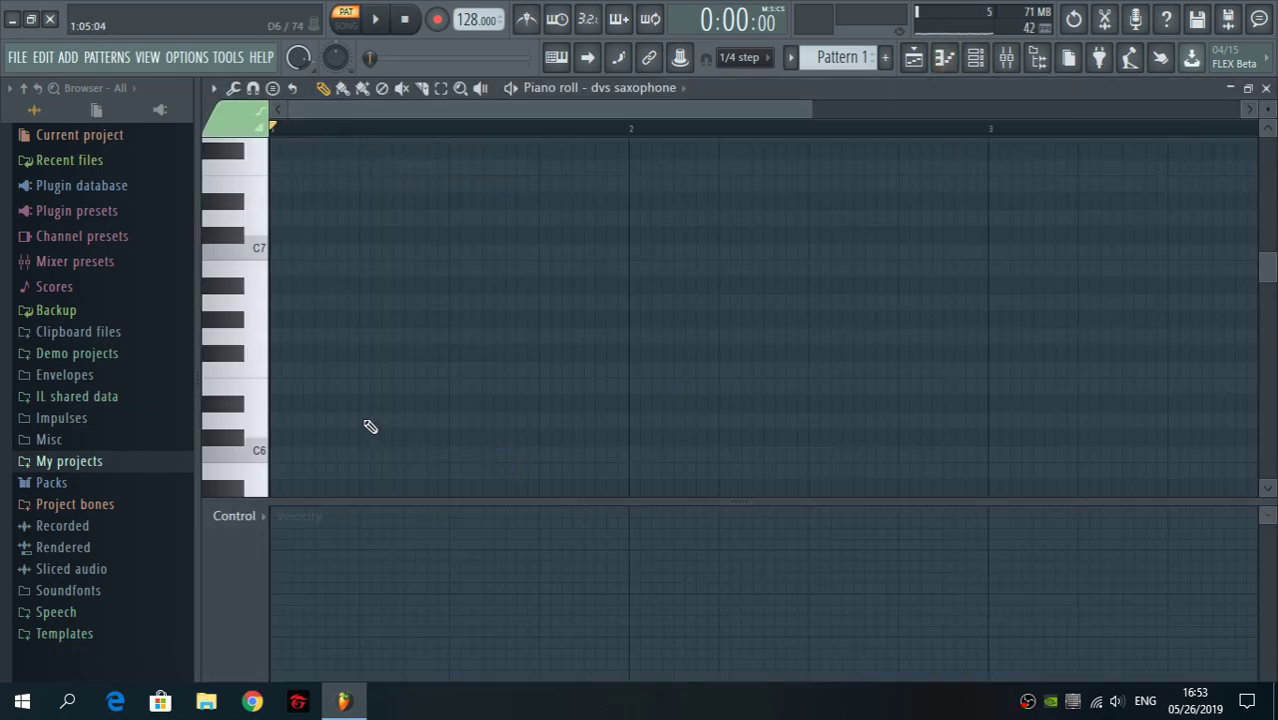
scroll(369, 426, down, 2)
scroll(369, 426, up, 2)
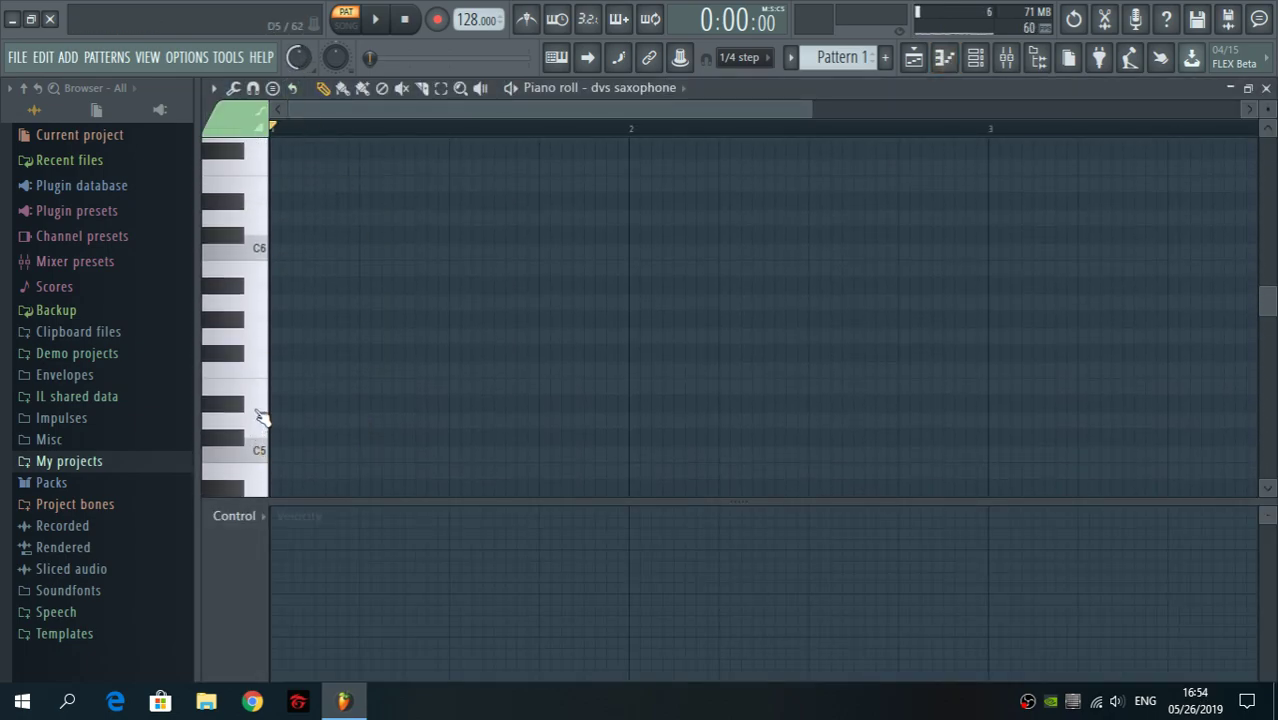
click(266, 394)
right_click(311, 58)
click(321, 63)
click(288, 395)
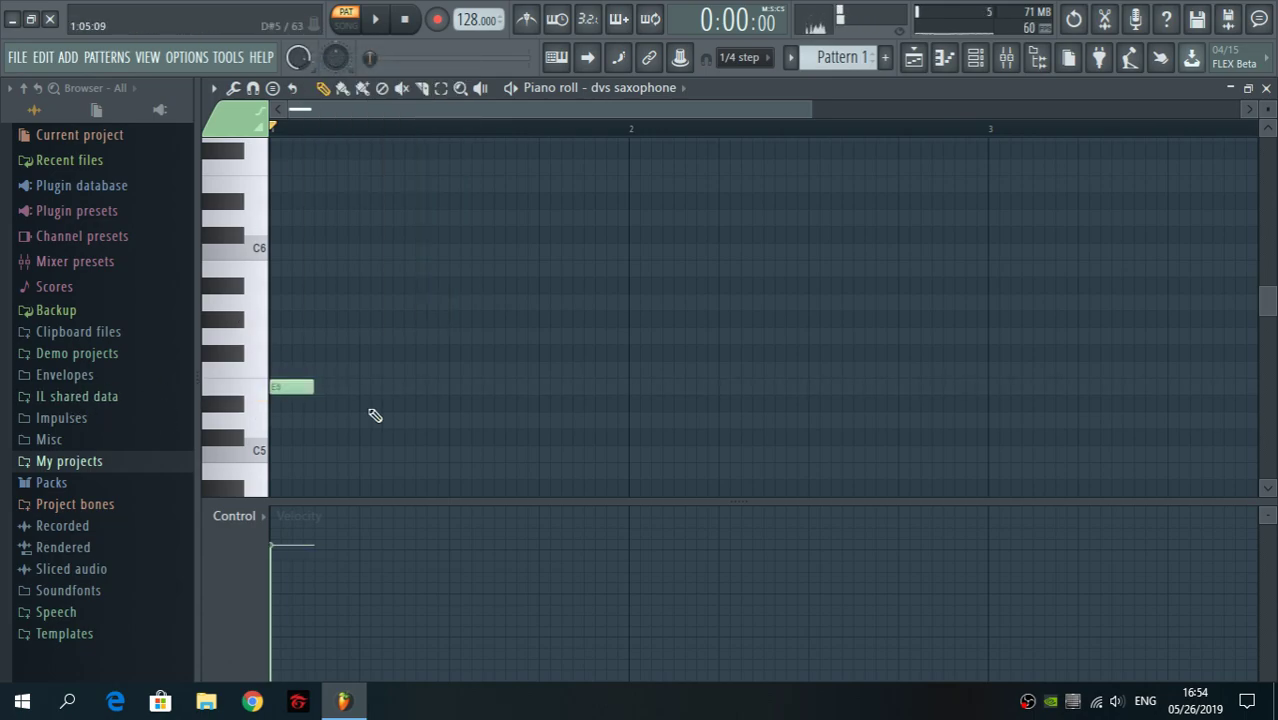
drag(318, 388, 349, 394)
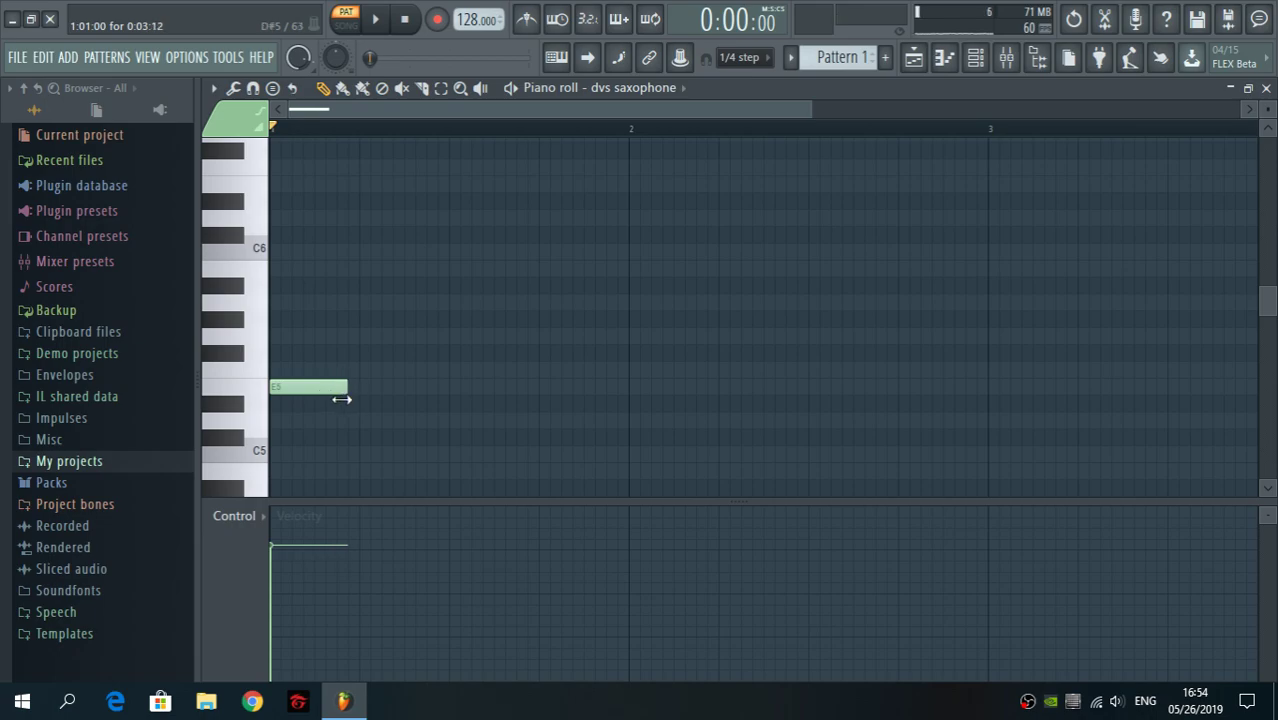
Step: Continue the melody after the first note with one-step D5, E5, G5, E5 and D5 notes and a three-step E5
click(345, 422)
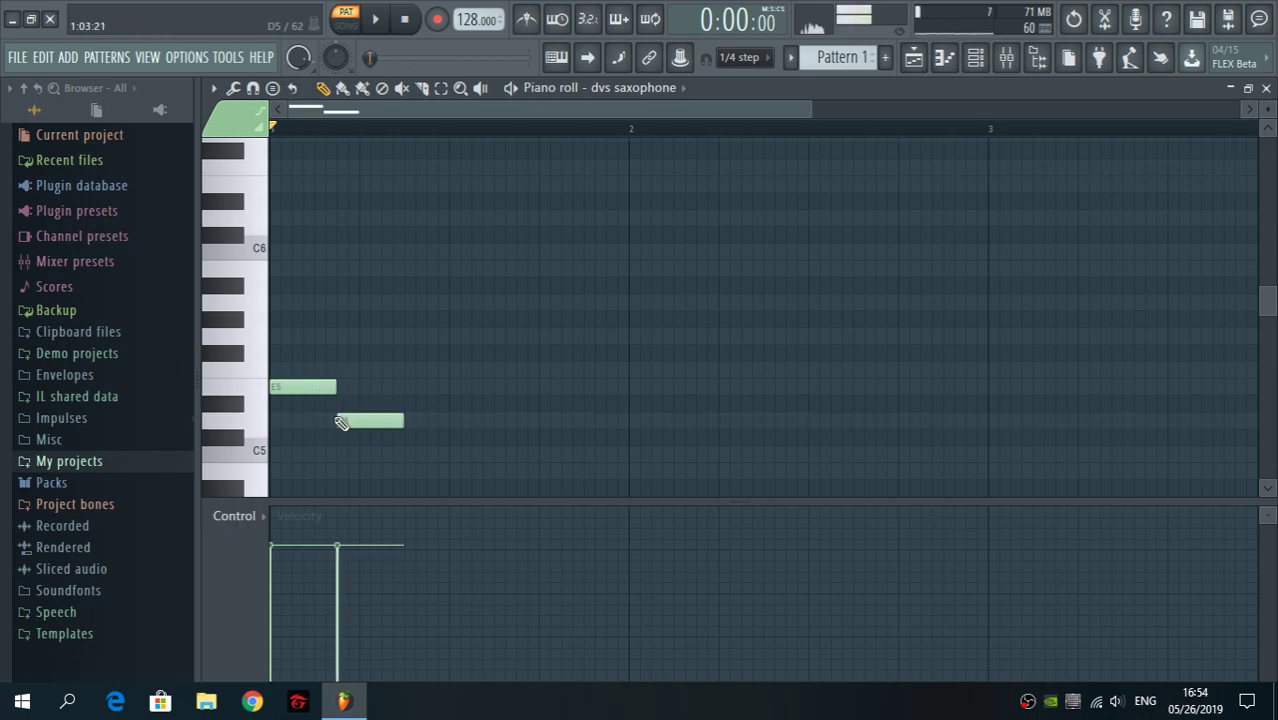
drag(397, 423, 358, 423)
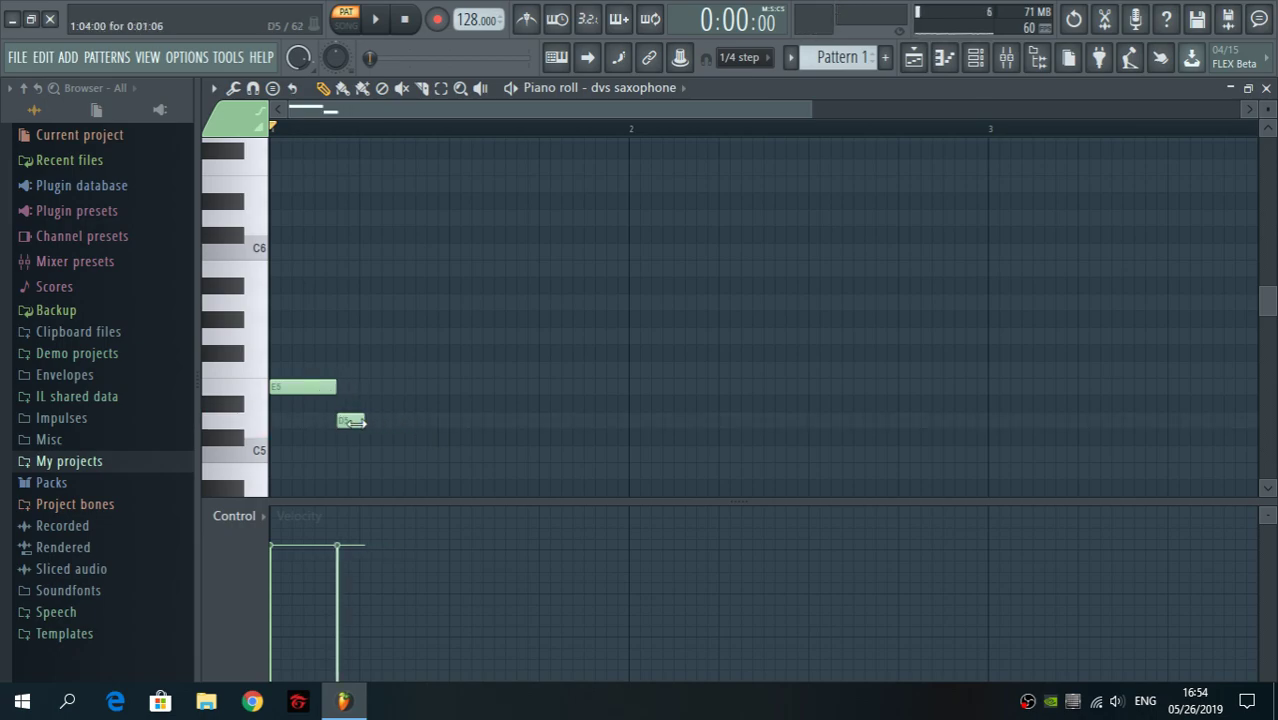
click(366, 388)
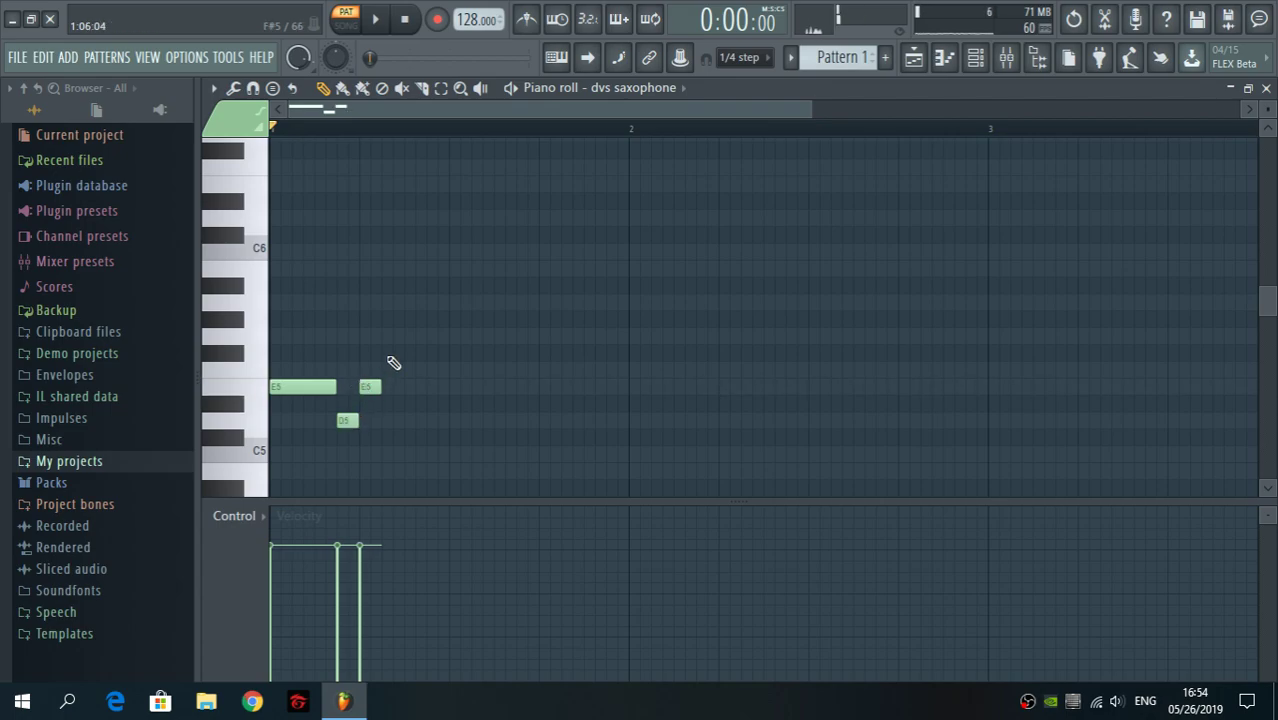
click(391, 337)
click(412, 388)
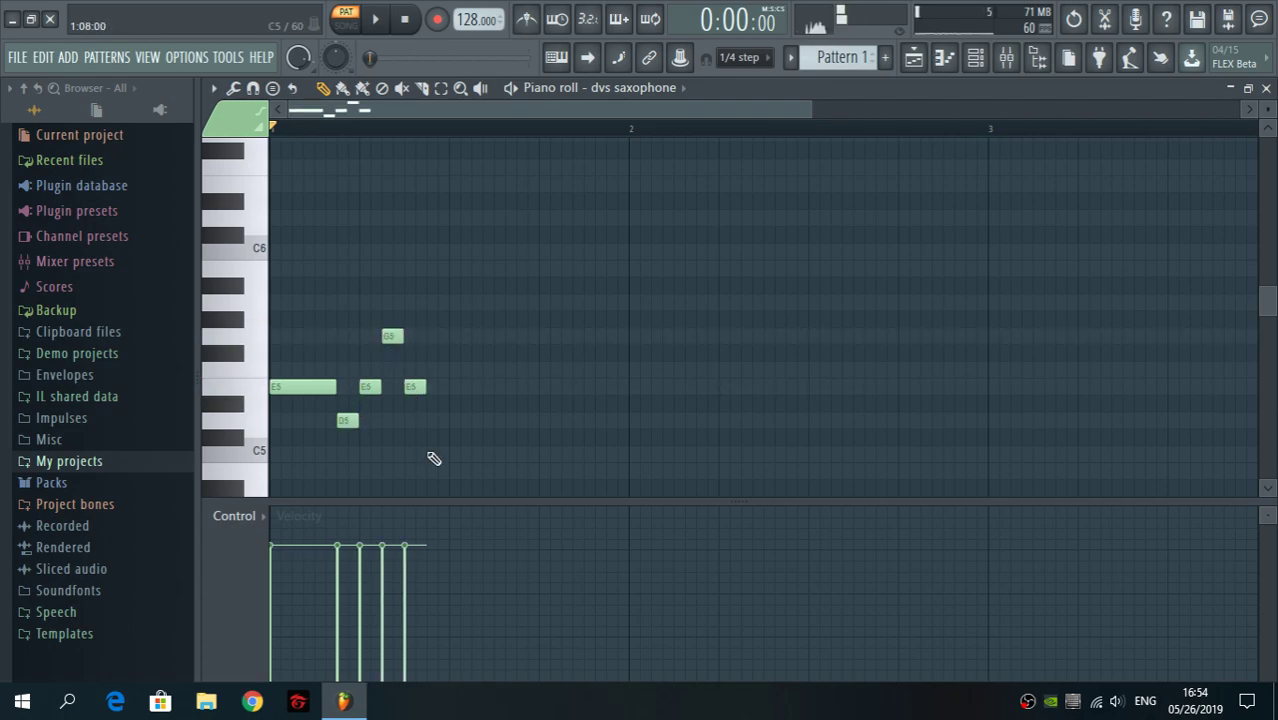
click(420, 421)
drag(420, 421, 505, 396)
click(458, 388)
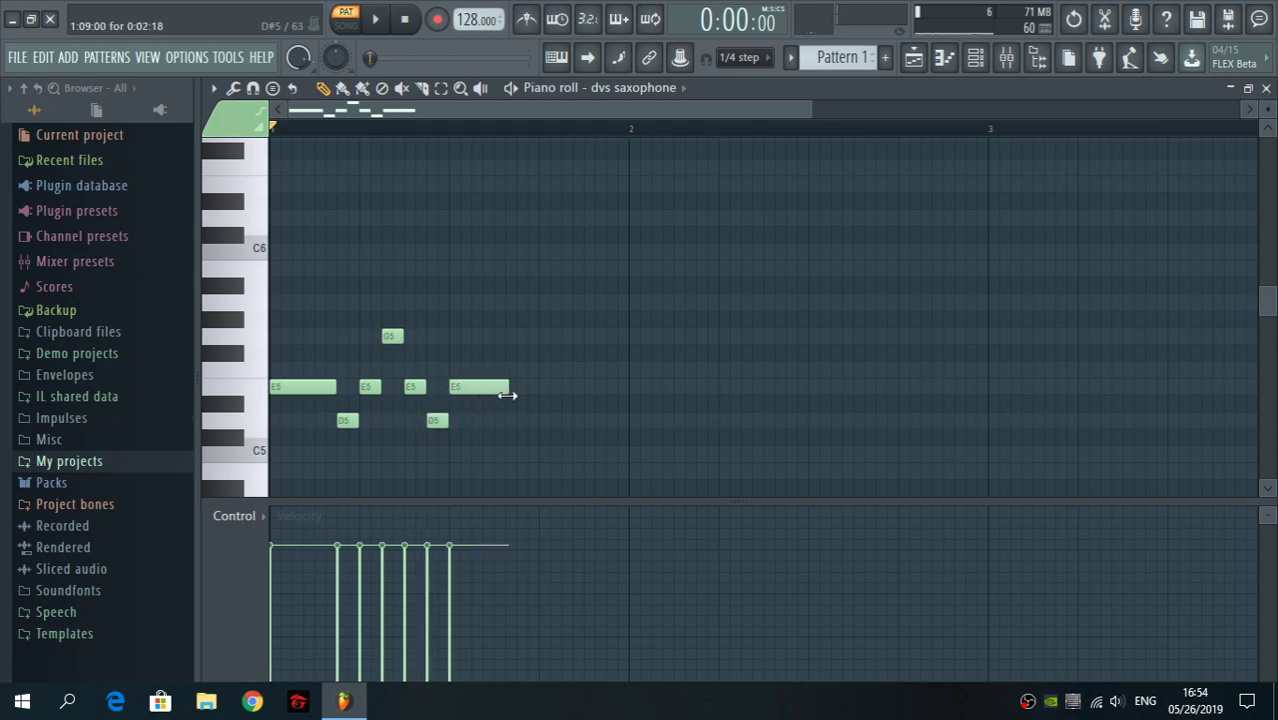
Step: Repeat the phrase through the end of bar 1 with one-step D5, E5, G5, E5, D5 and a three-step E5 starting bar 2
click(533, 421)
drag(586, 420, 551, 420)
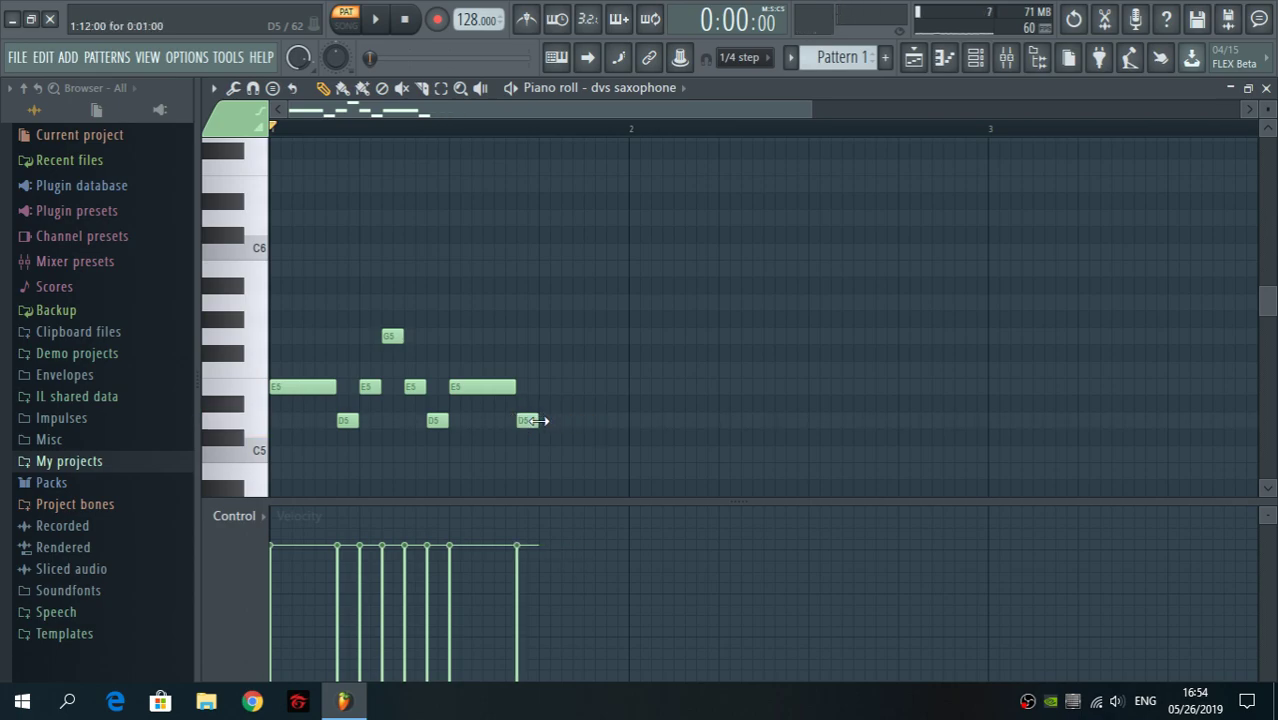
click(549, 387)
click(571, 337)
click(592, 387)
click(608, 421)
drag(606, 421, 684, 397)
click(639, 388)
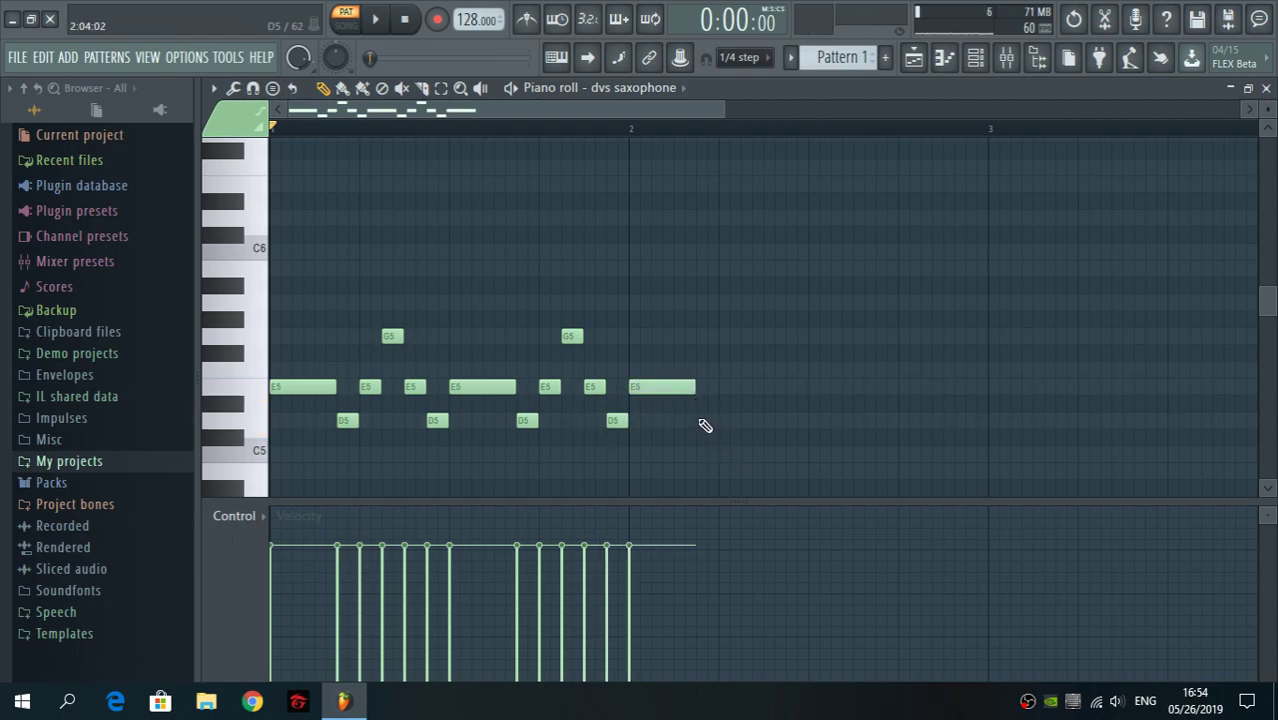
Step: Add a one-step D5 on the fourth step of bar 2 and a two-step E5 directly after it
click(705, 423)
drag(763, 421, 721, 436)
click(726, 388)
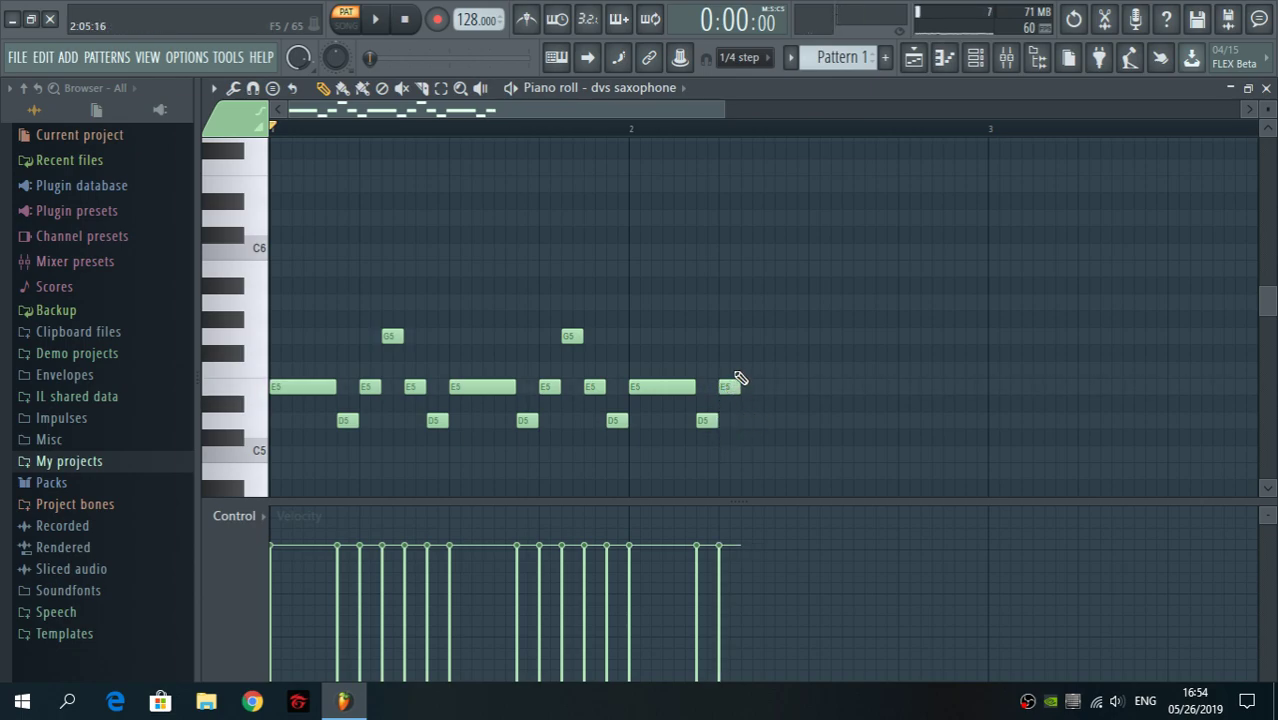
drag(728, 110, 762, 110)
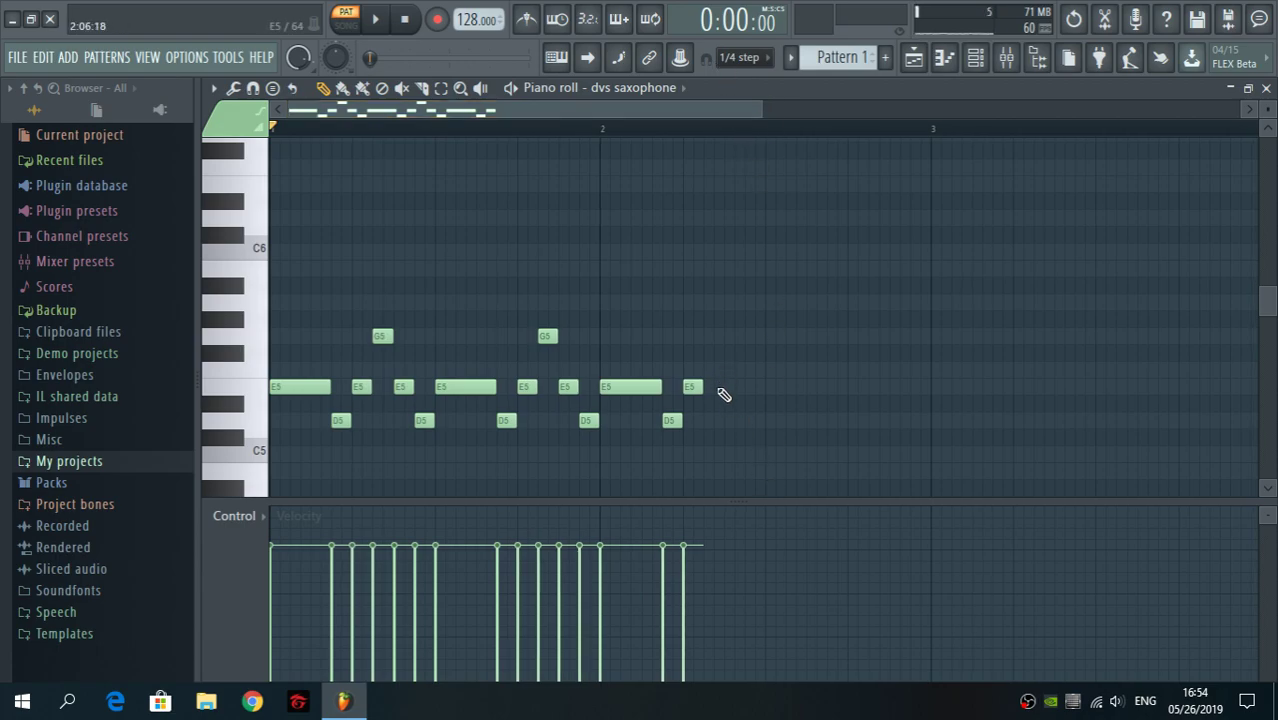
drag(704, 394, 720, 388)
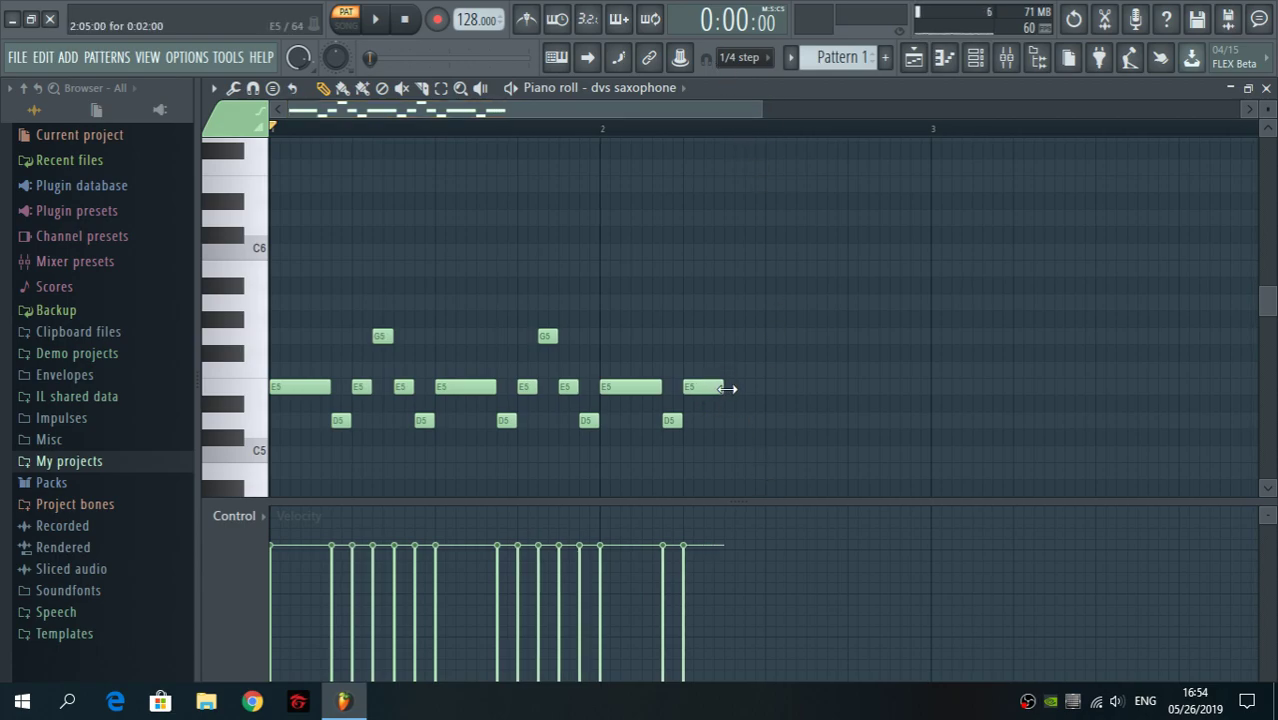
Step: Add a half-step G5 in bar 2, followed by B5 and A5 notes of about one and a half steps each
click(726, 302)
mouse_move(748, 302)
mouse_down()
mouse_move(750, 350)
mouse_move(750, 336)
mouse_move(728, 344)
mouse_up()
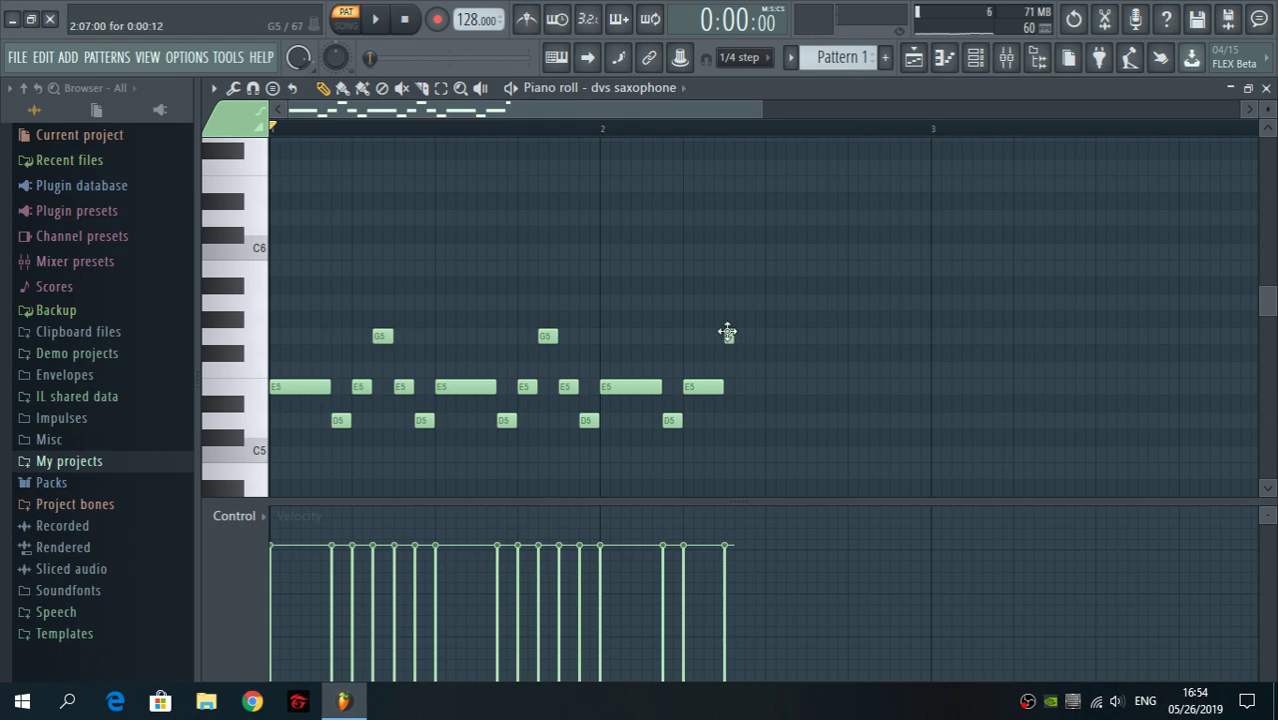
click(740, 270)
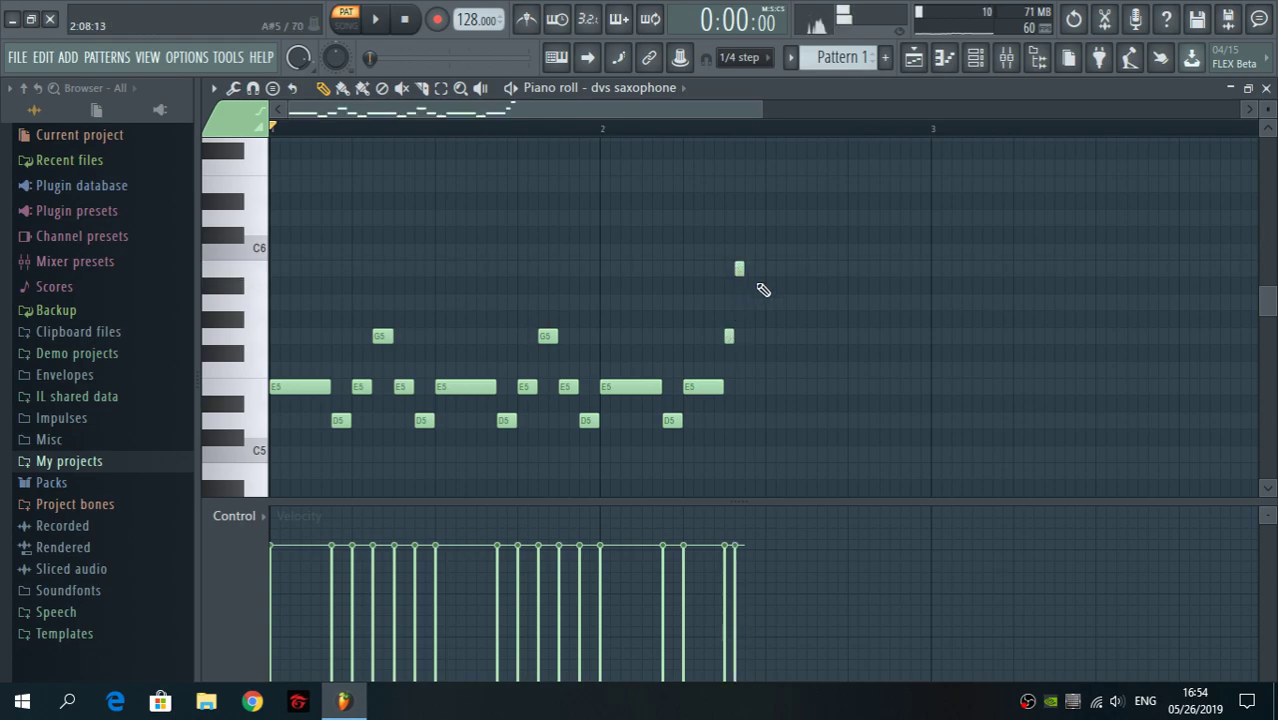
click(772, 302)
click(786, 302)
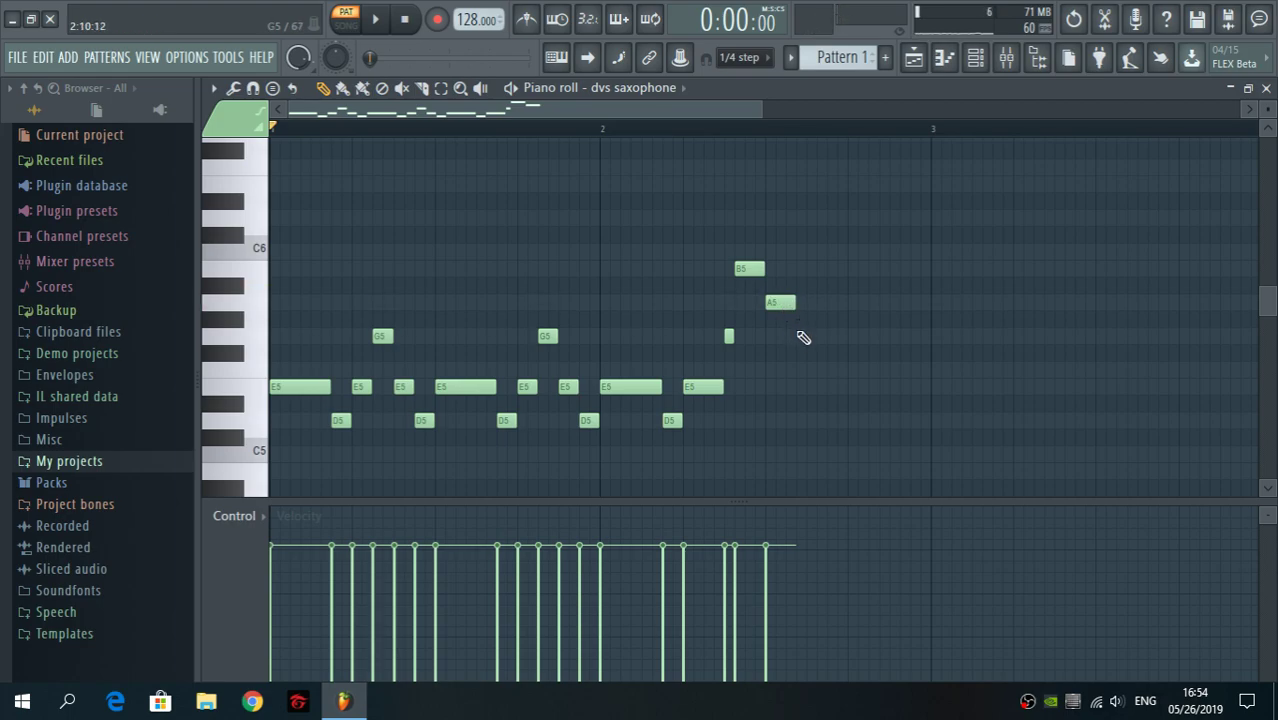
Step: Extend the descending run with a G5 of about one and a half steps and one-step E5 and D5, and play the pattern
click(803, 337)
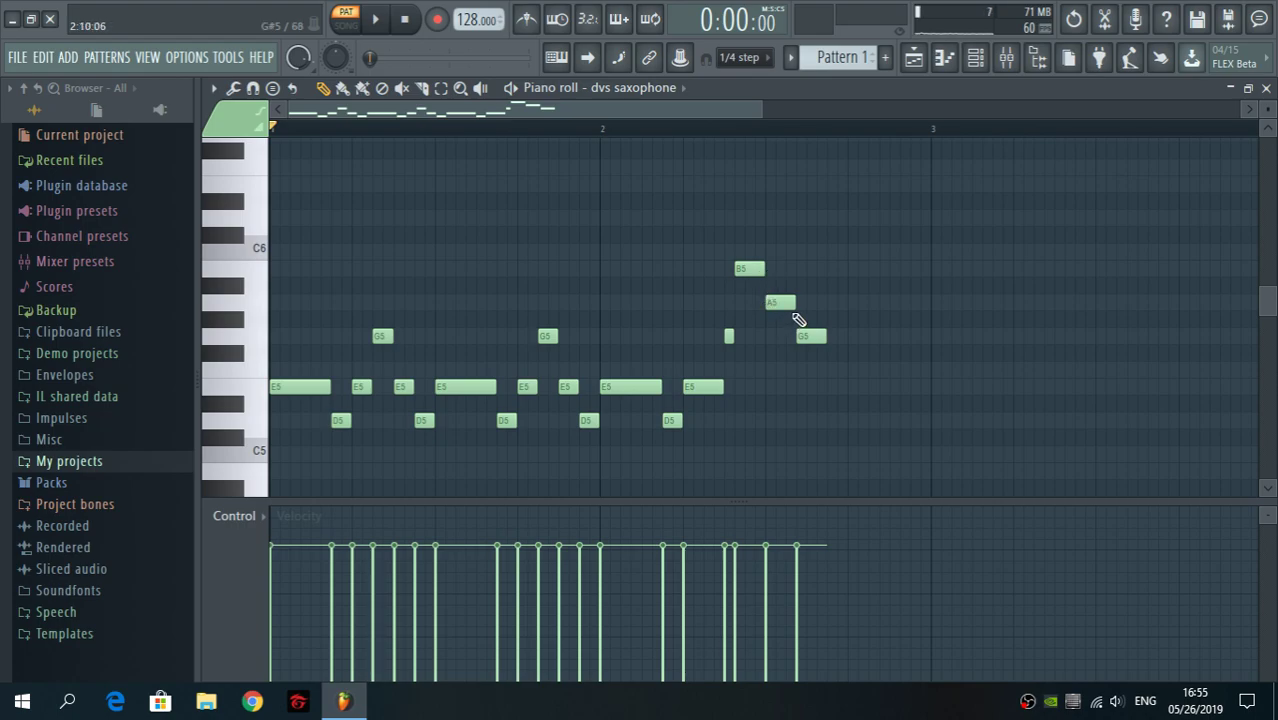
click(829, 387)
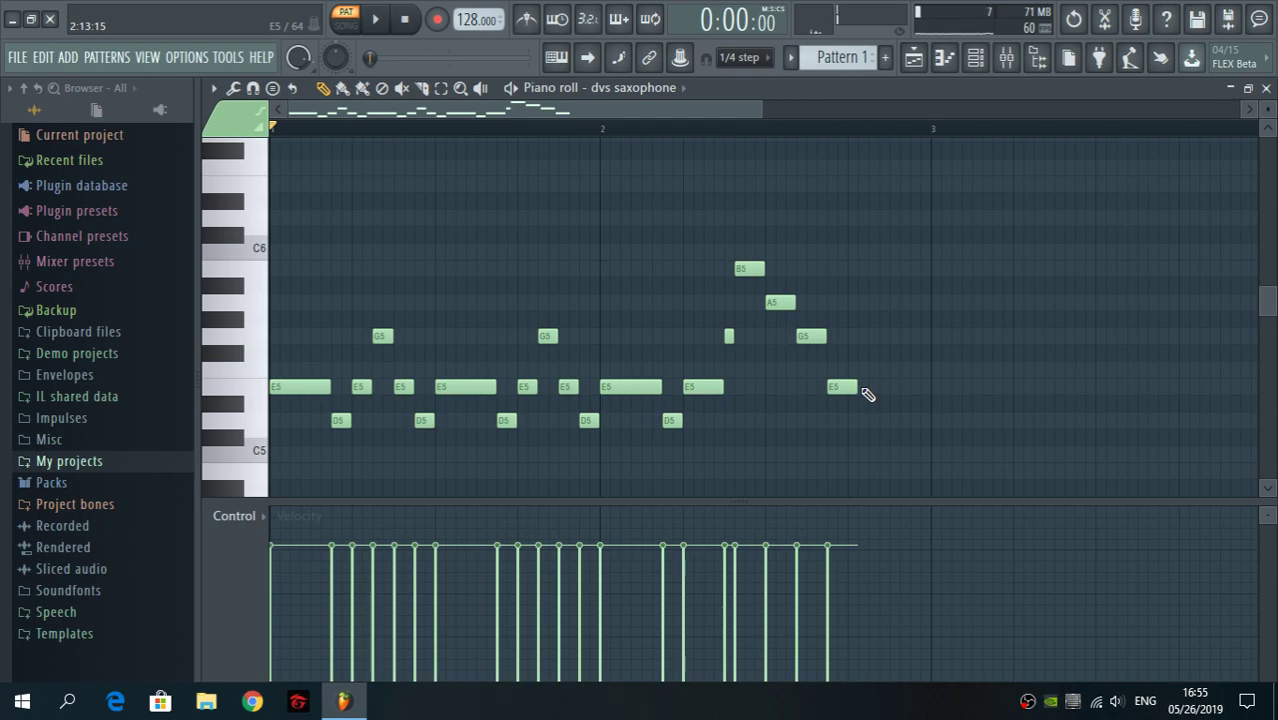
click(849, 421)
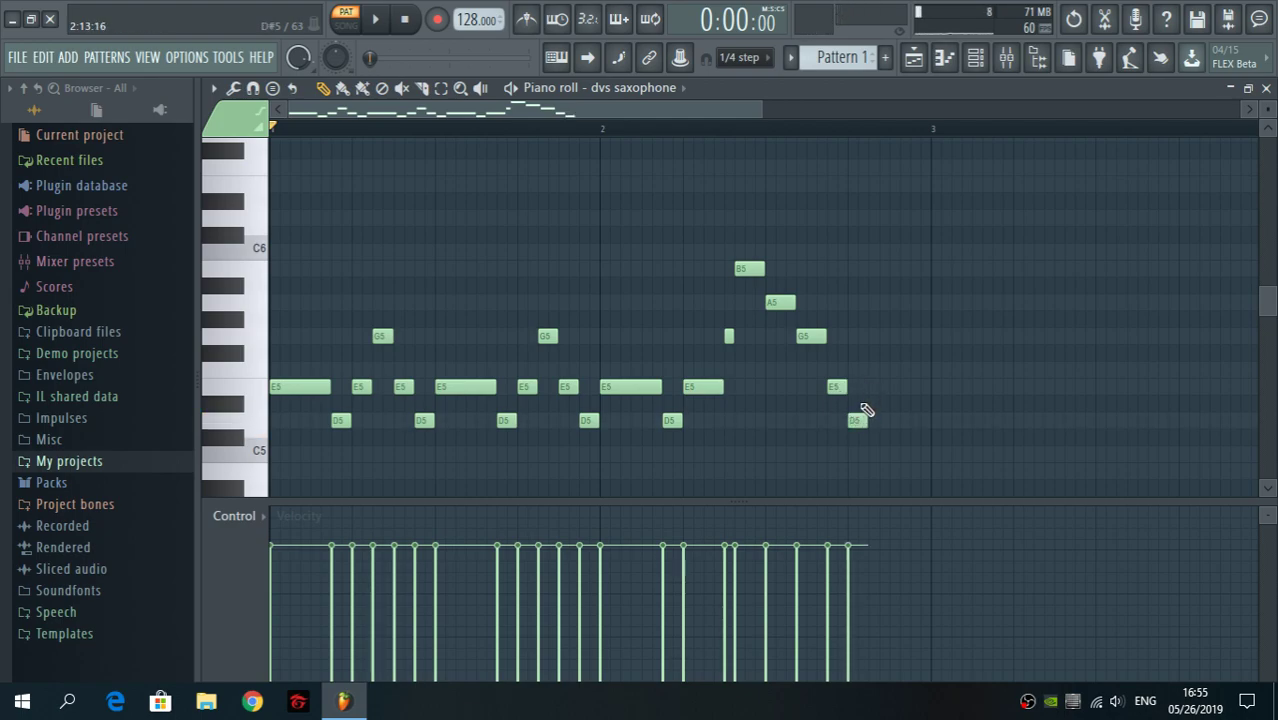
key(space)
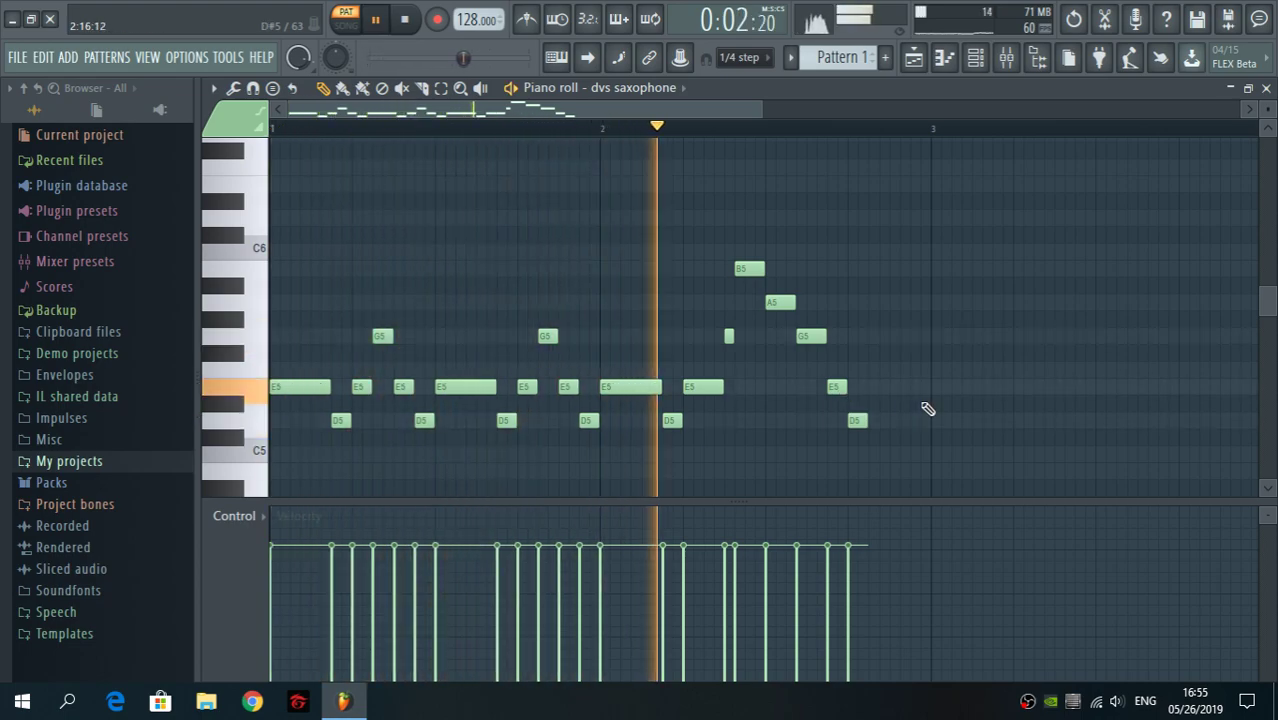
key(space)
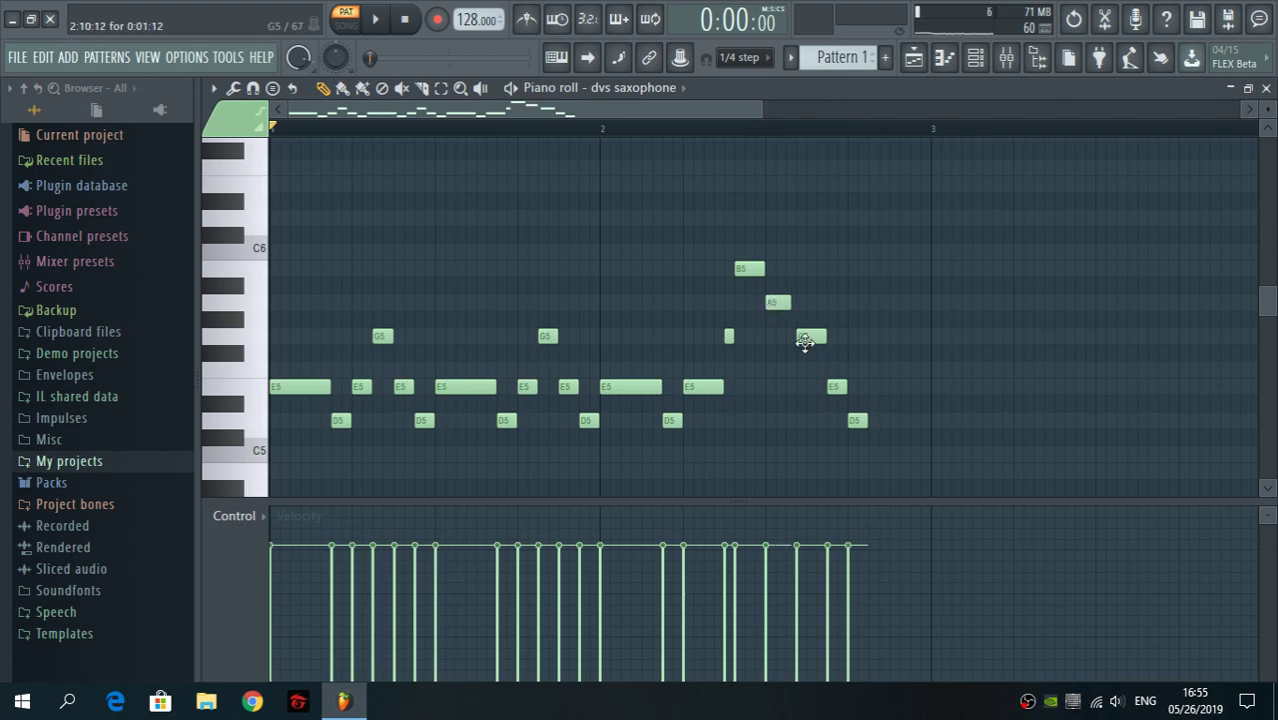
Step: Tighten the bar 2 descent after B5 into gapless one-step A5, G5, E5, D5 and E5 notes, and play the pattern
drag(806, 333, 796, 335)
drag(833, 386, 814, 389)
drag(859, 424, 837, 422)
click(851, 387)
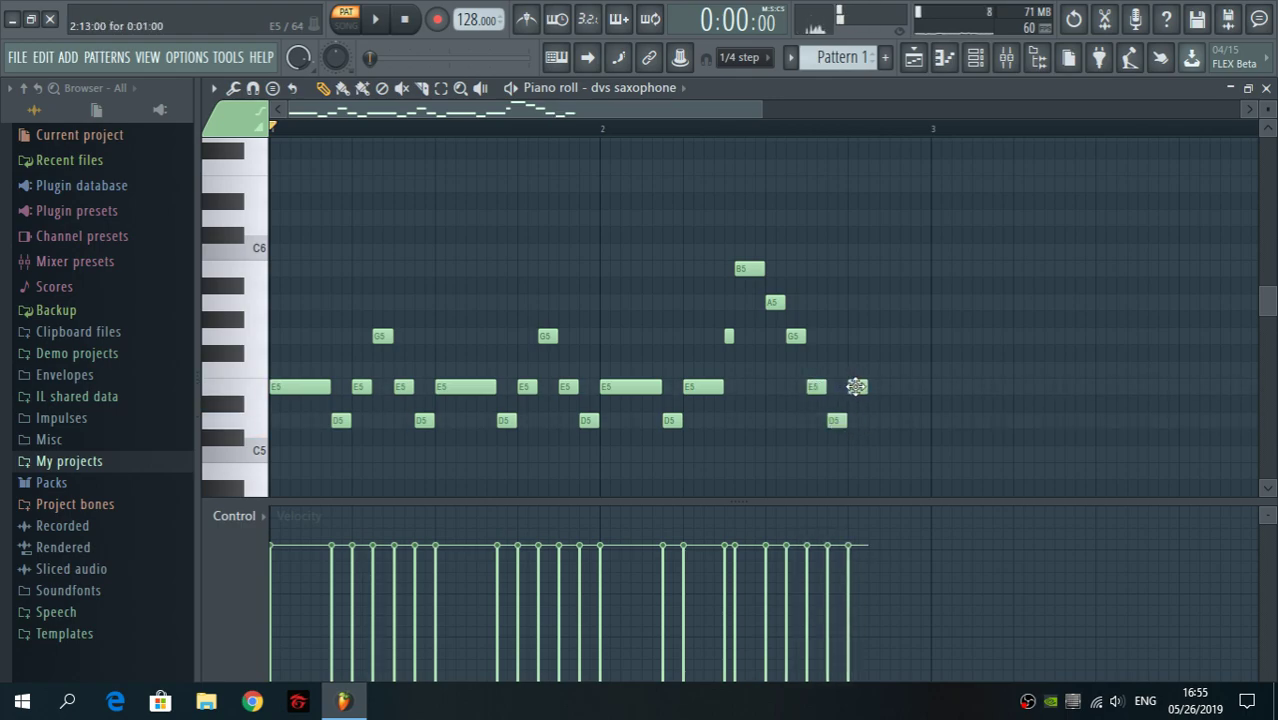
key(space)
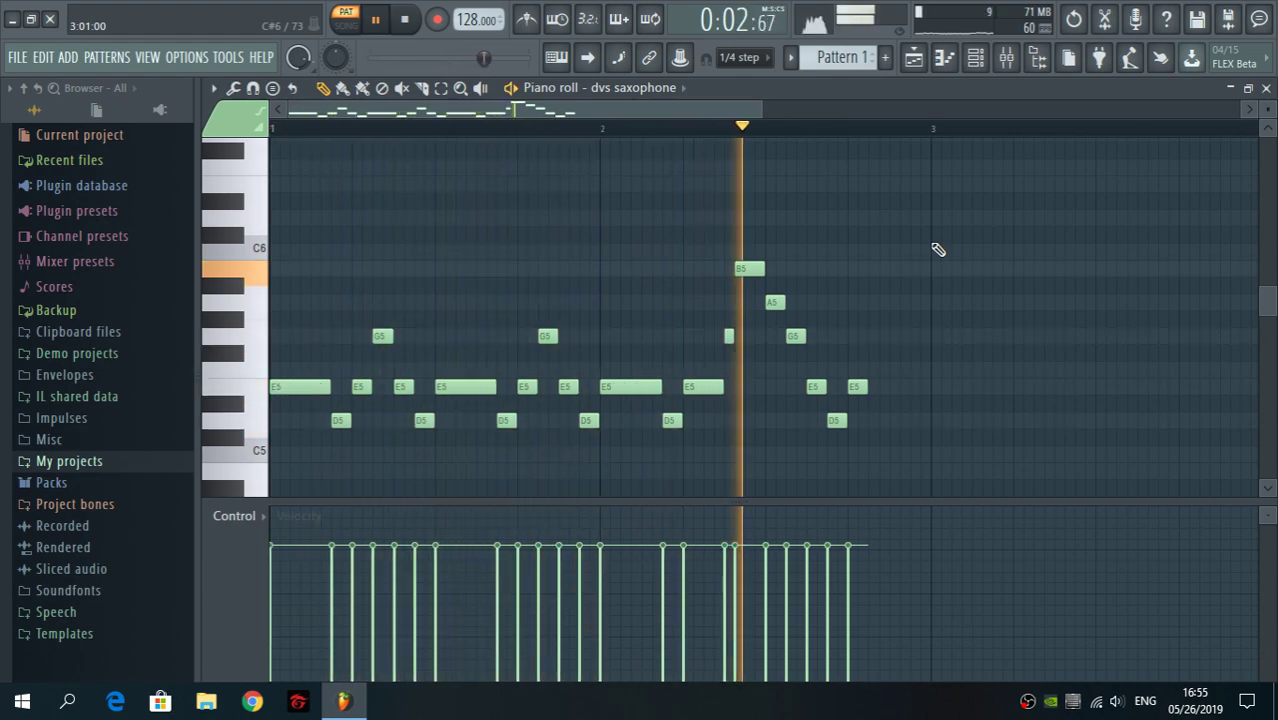
key(space)
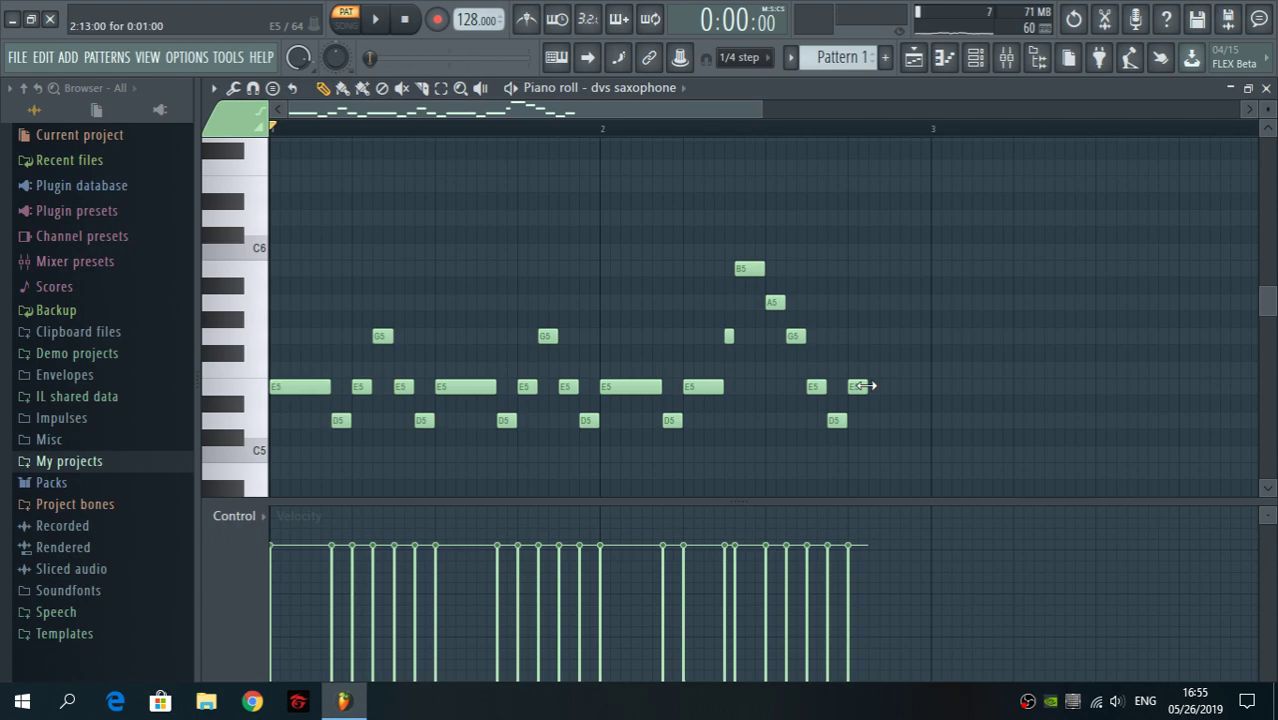
Step: Complete bar 2 with consecutive one-step G5, E5 and D5 notes ending at the start of bar 3
click(878, 336)
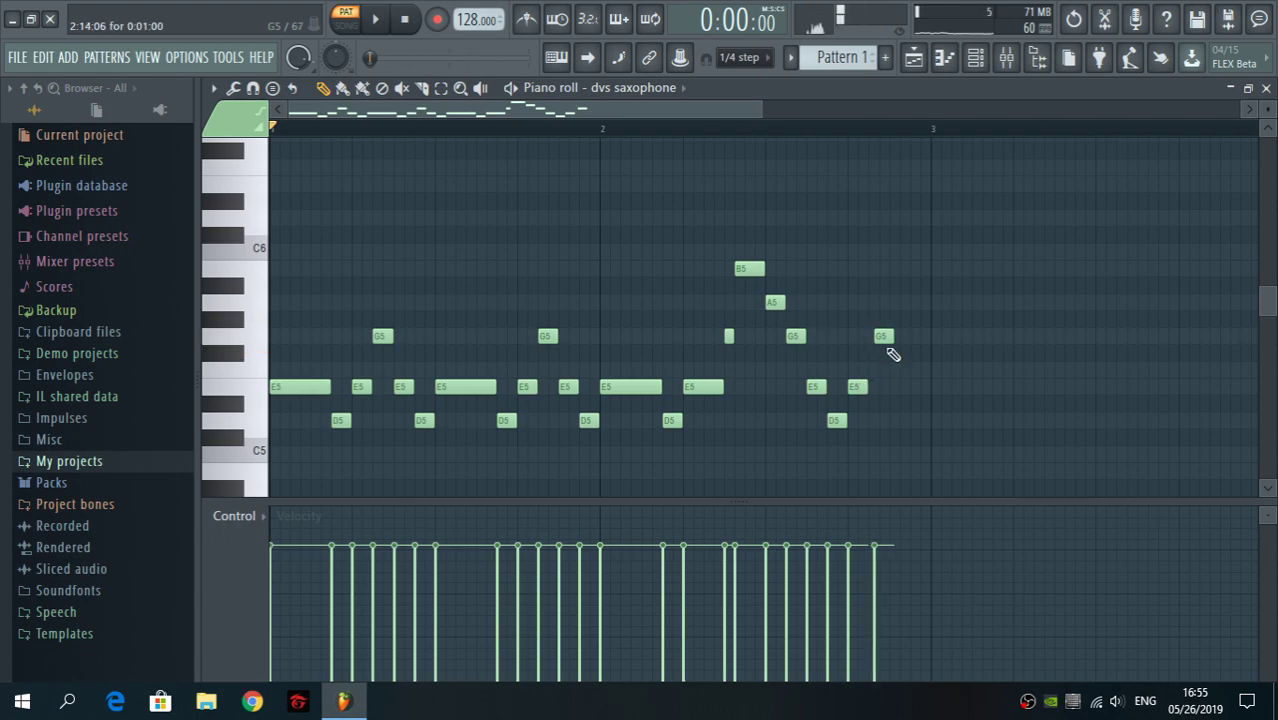
click(878, 336)
click(898, 388)
click(912, 420)
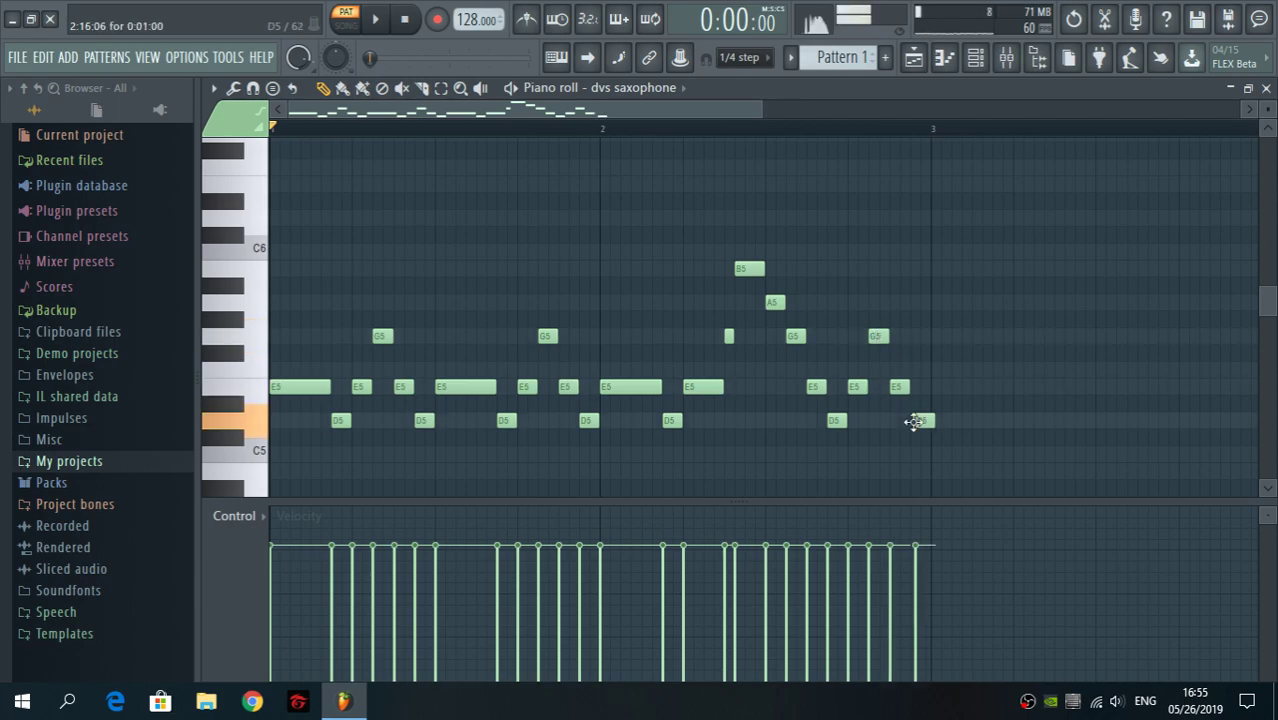
click(916, 420)
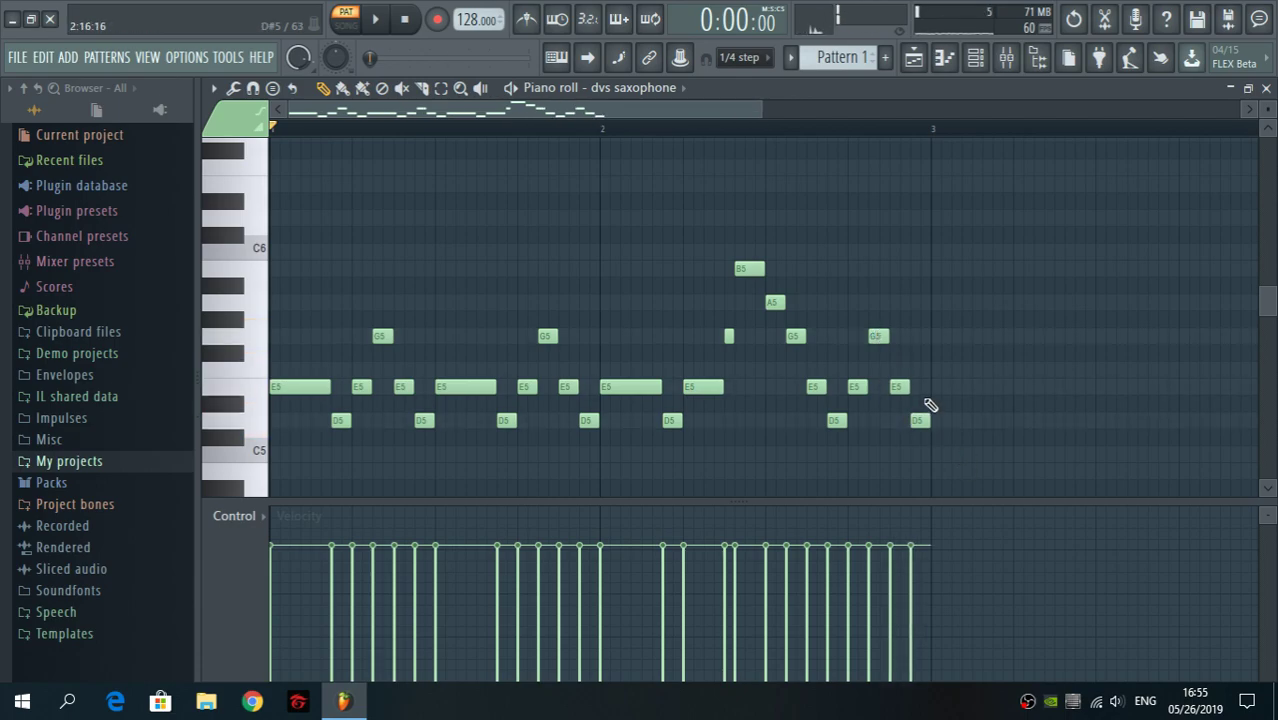
Step: Set the system volume to 32 and play back the two-bar saxophone pattern
key(XF86AudioLowerVolume)
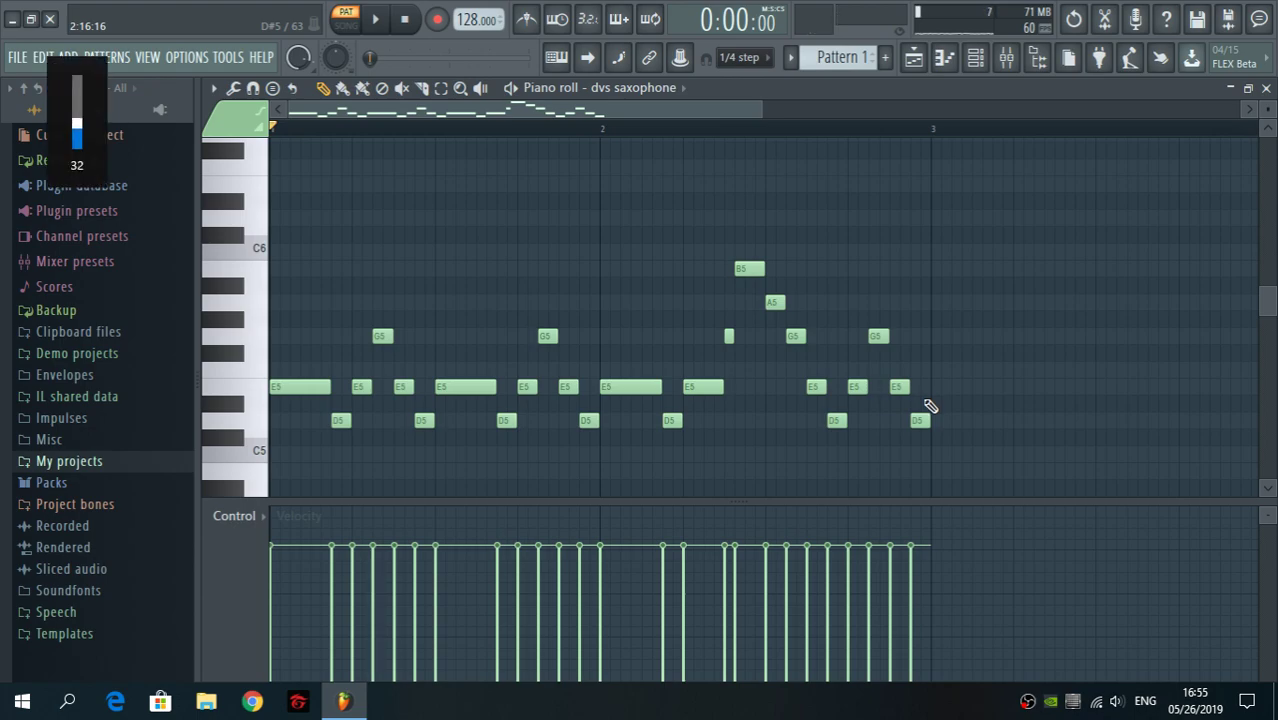
key(space)
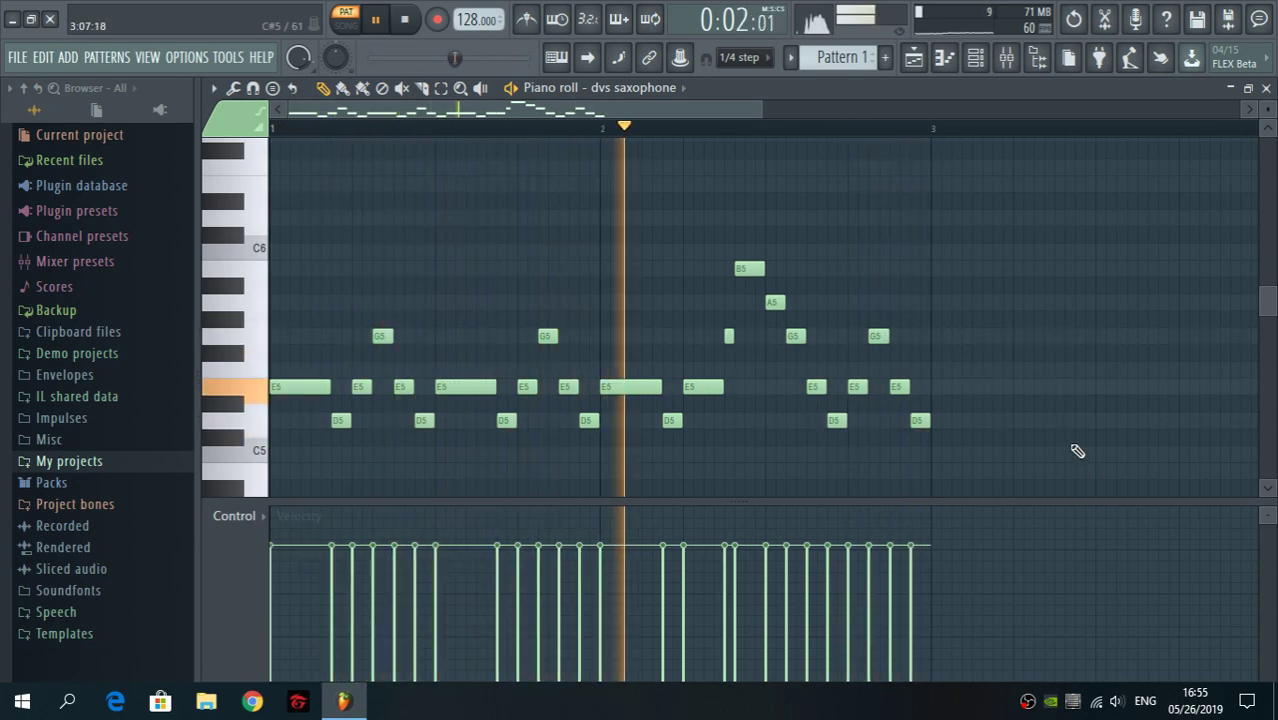
key(space)
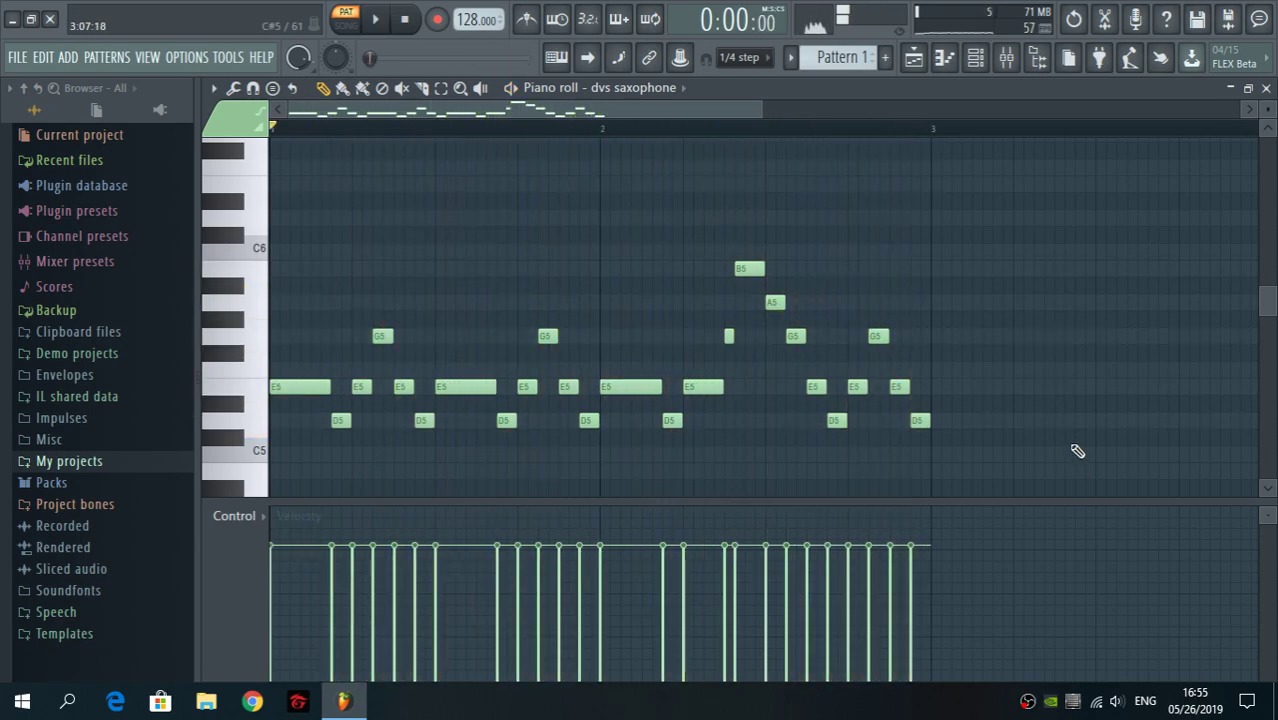
Step: Select the whole two-bar saxophone melody and duplicate it into bars 3 and 4 of the piano roll
drag(772, 128, 478, 136)
click(441, 88)
drag(990, 194, 275, 502)
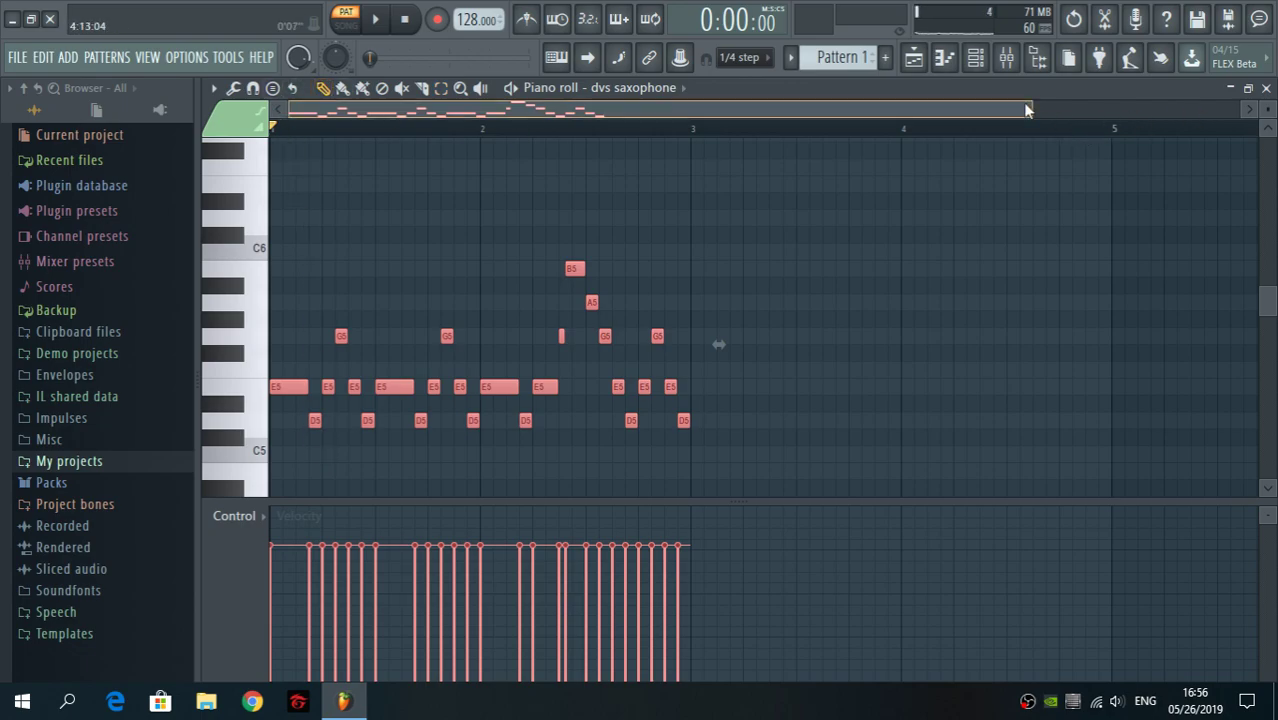
click(916, 163)
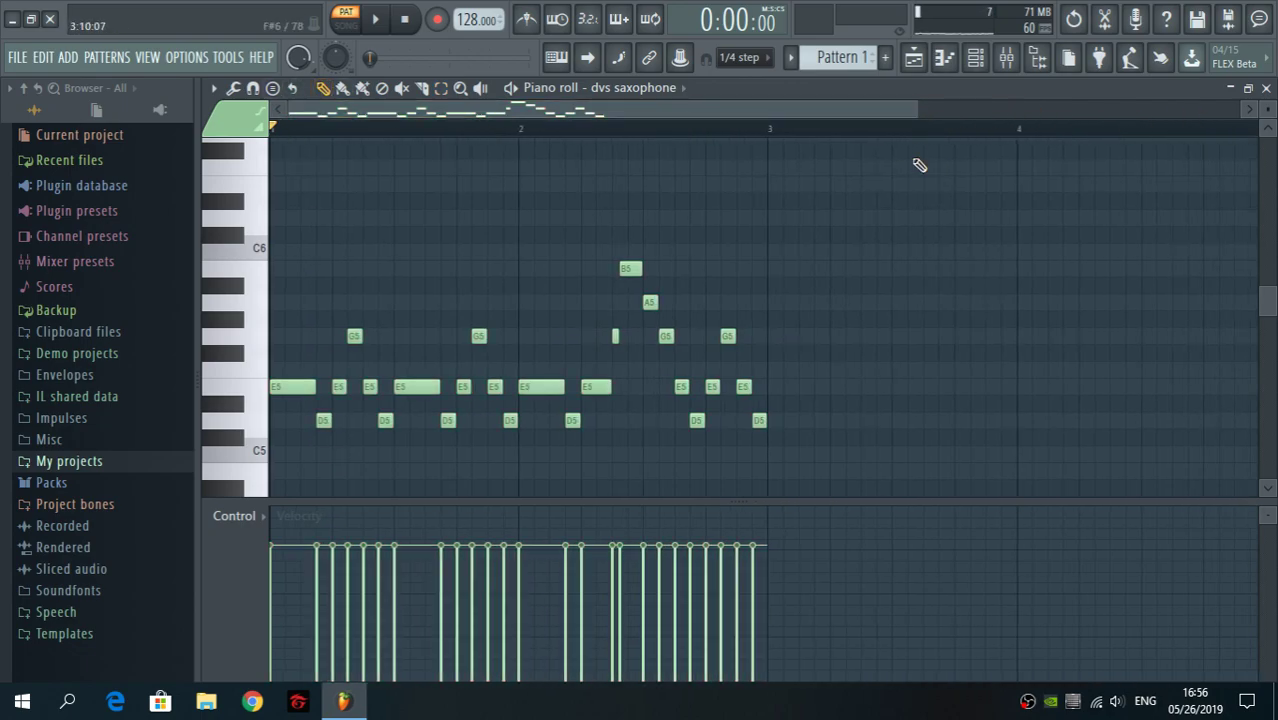
drag(762, 118, 1053, 116)
key(ctrl+a)
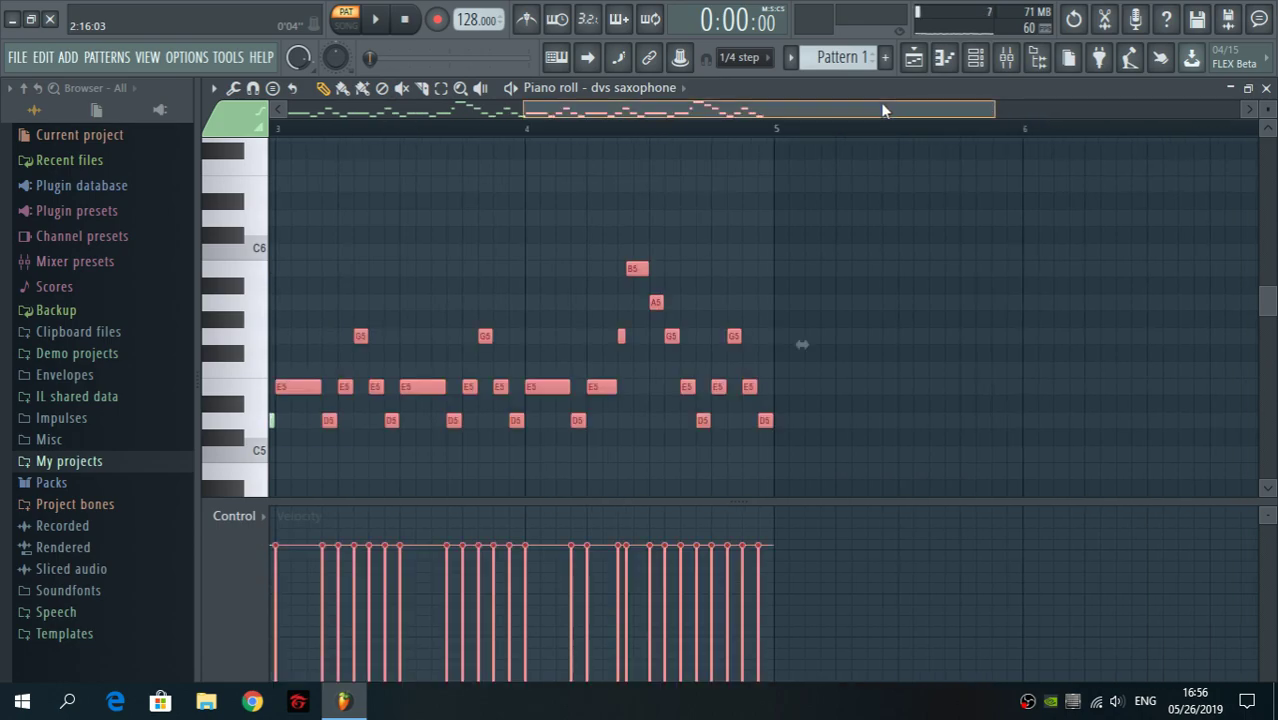
Step: Add an E5 note at the start of bar 5 and lengthen it to fill the whole bar
drag(882, 102, 948, 122)
click(625, 421)
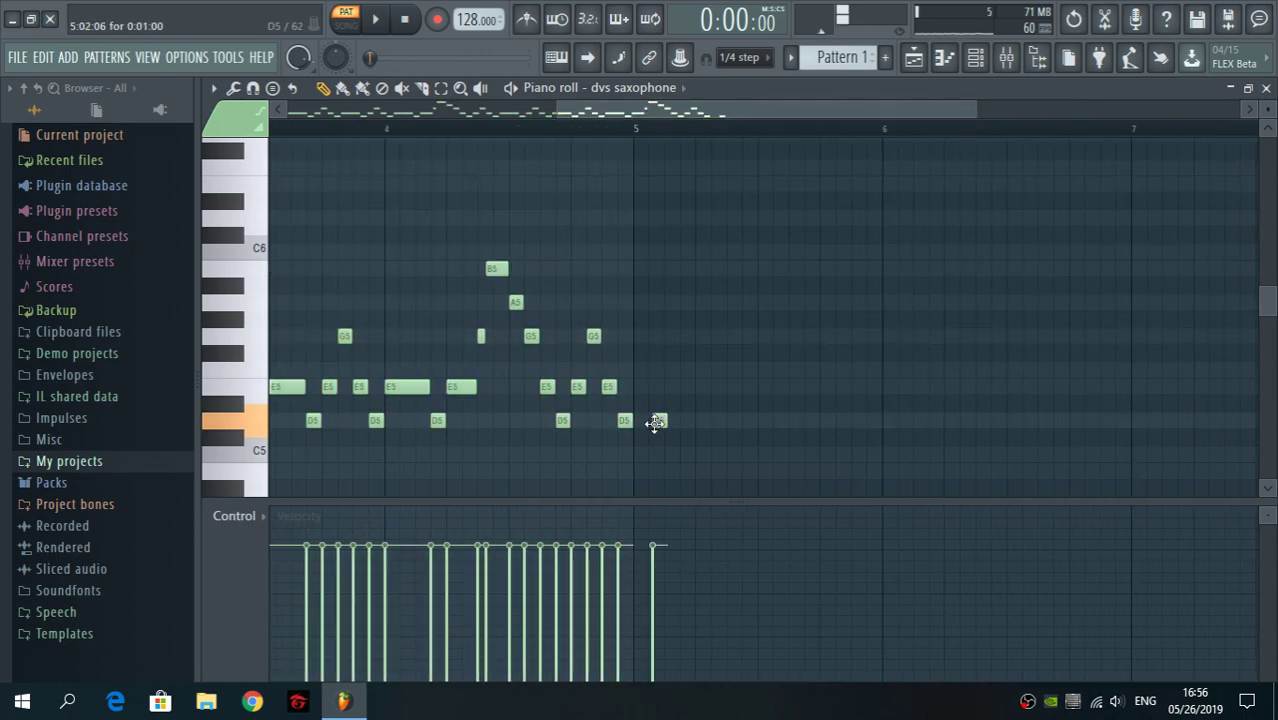
mouse_move(631, 421)
mouse_down()
mouse_move(699, 422)
mouse_move(621, 427)
mouse_up()
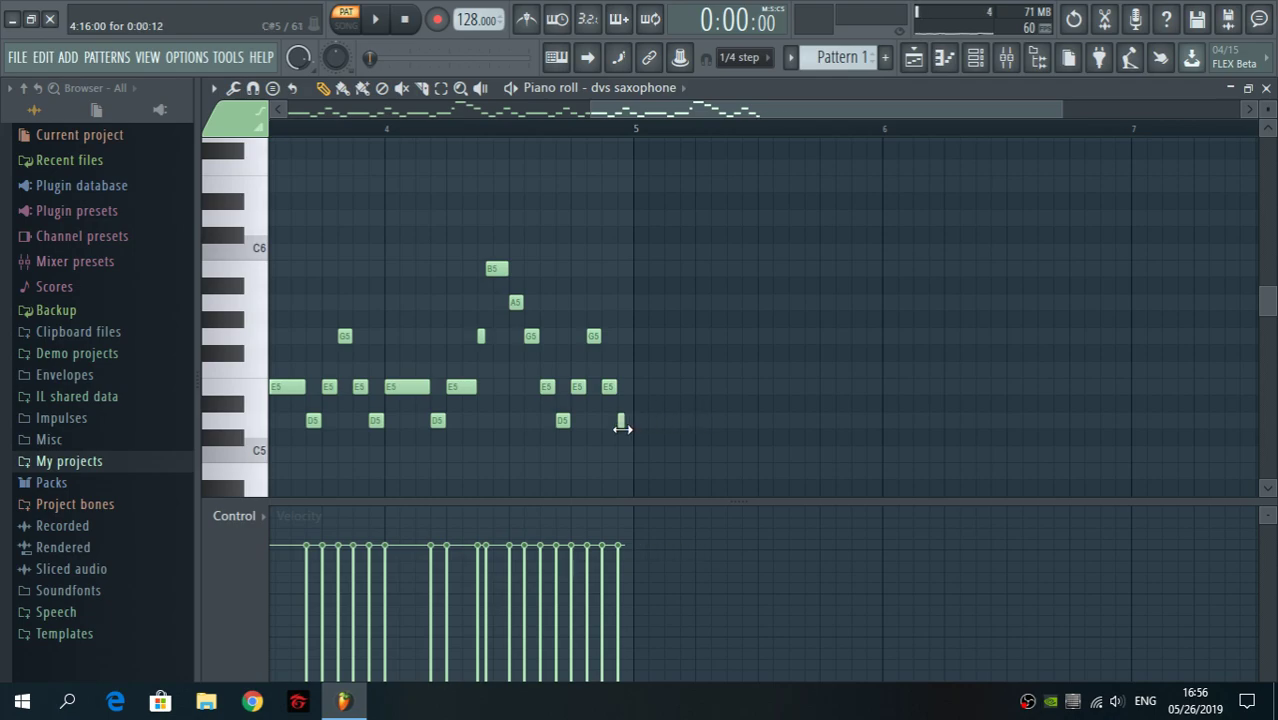
click(251, 386)
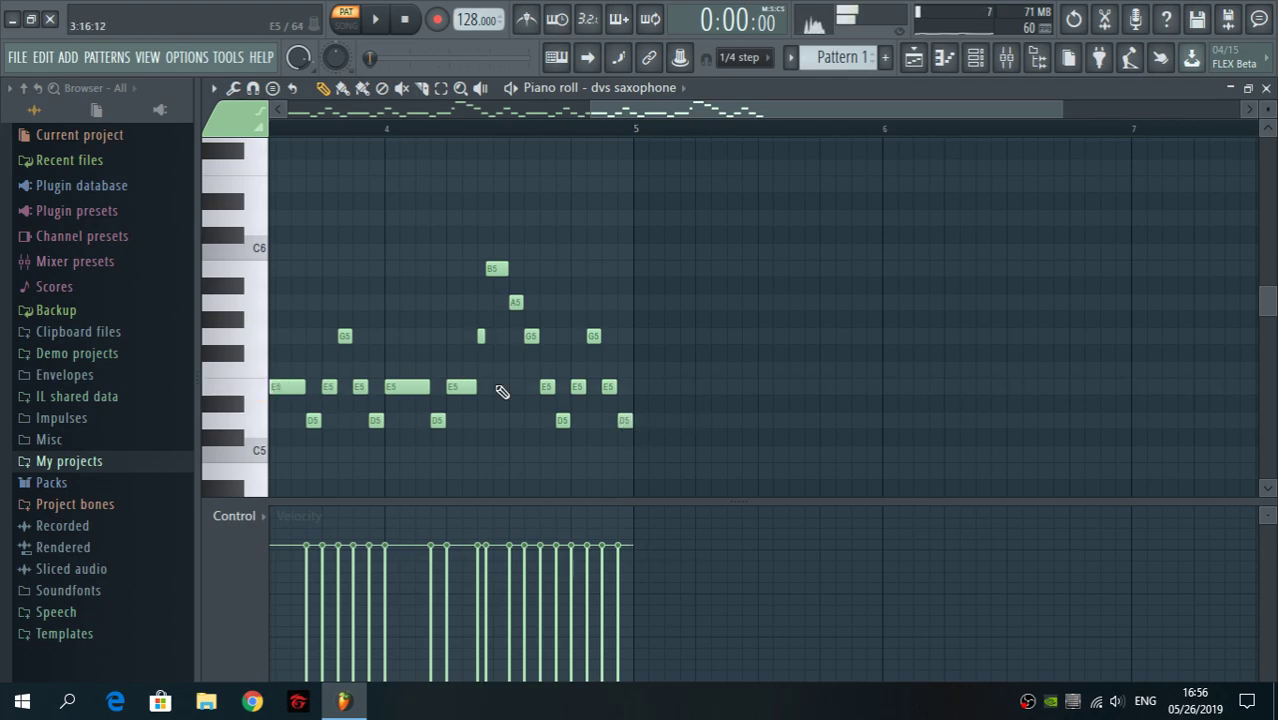
click(640, 388)
drag(645, 389, 879, 402)
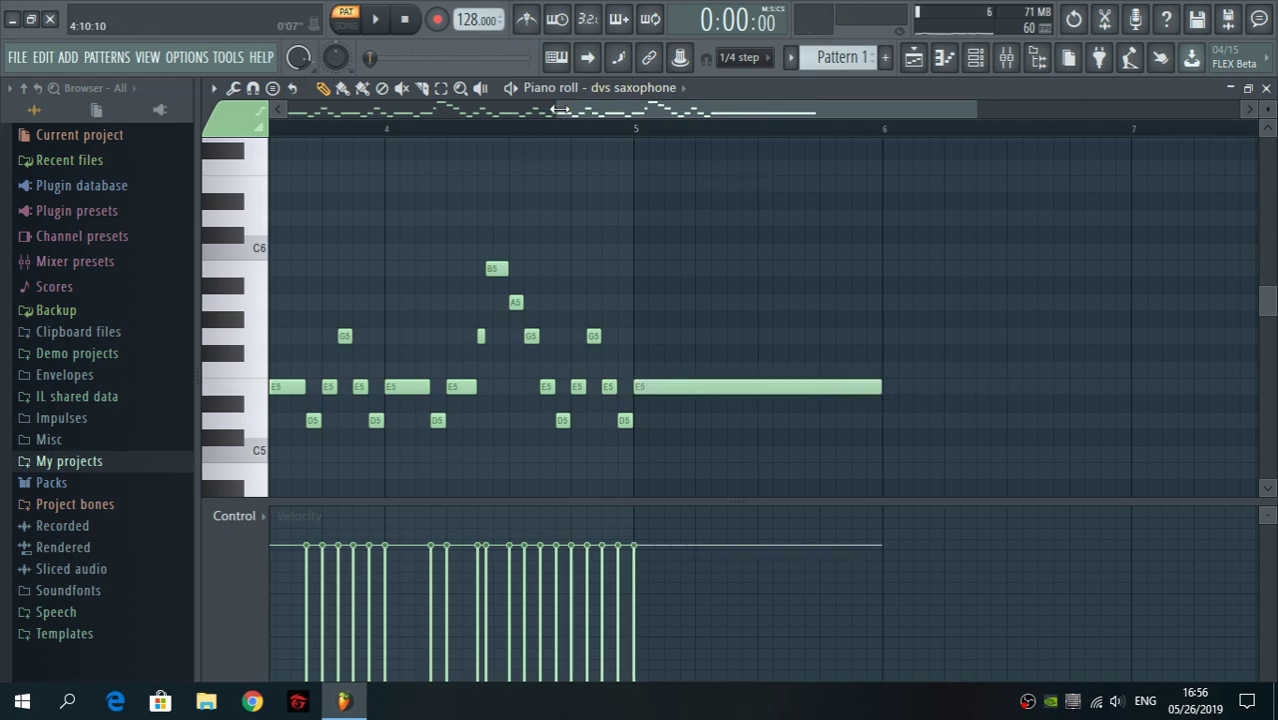
Step: Play back the five-bar saxophone pattern from the beginning, stop it, and dismiss the OBS Studio notification
scroll(528, 140, down, 3)
key(space)
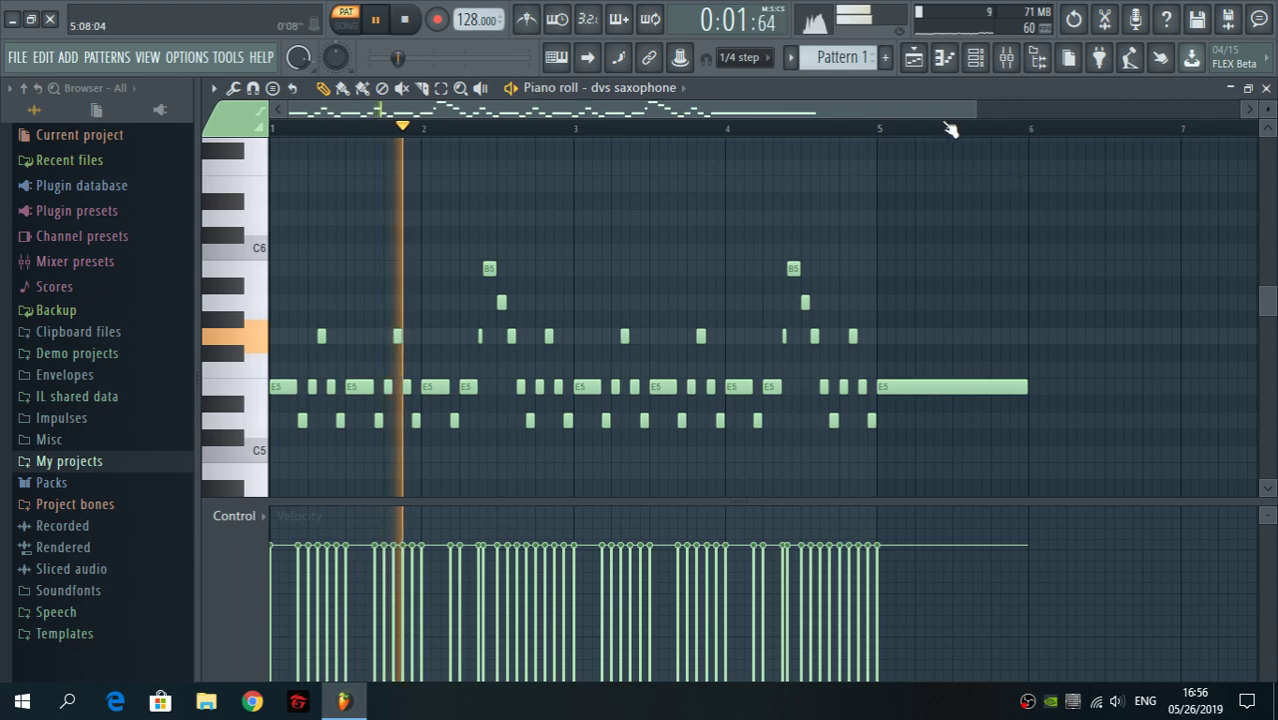
drag(977, 112, 820, 117)
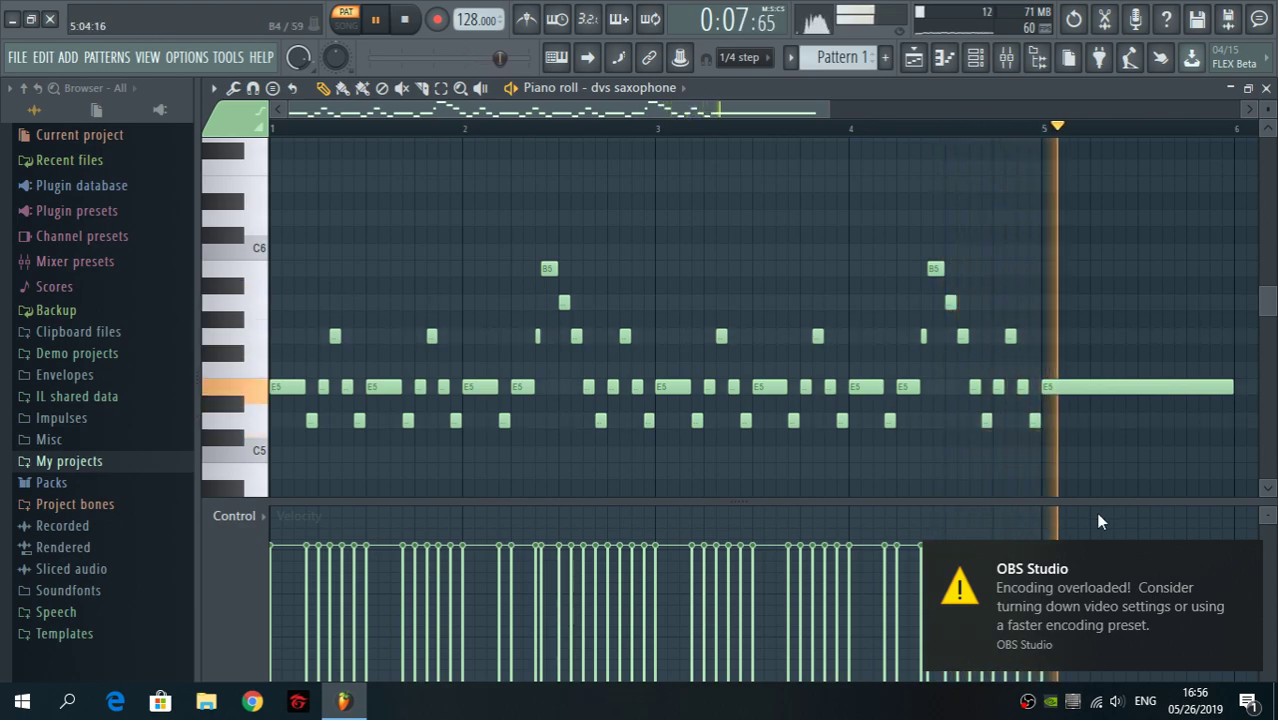
key(space)
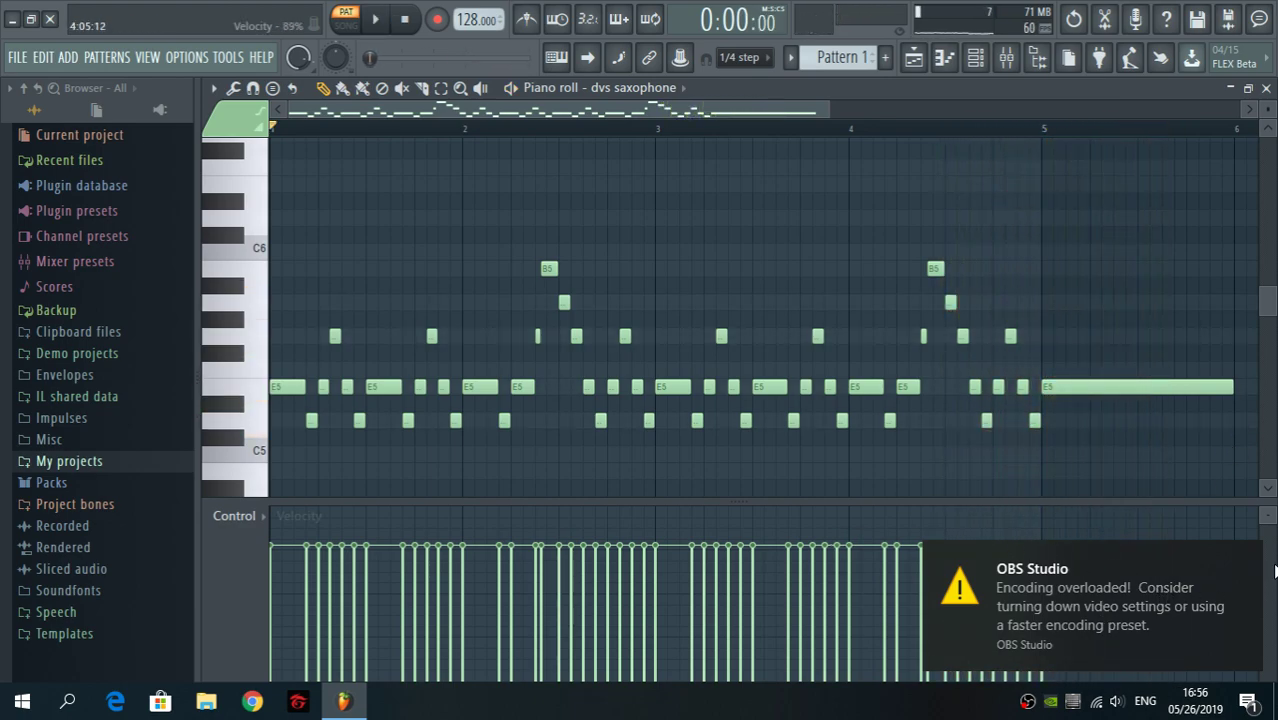
click(1246, 558)
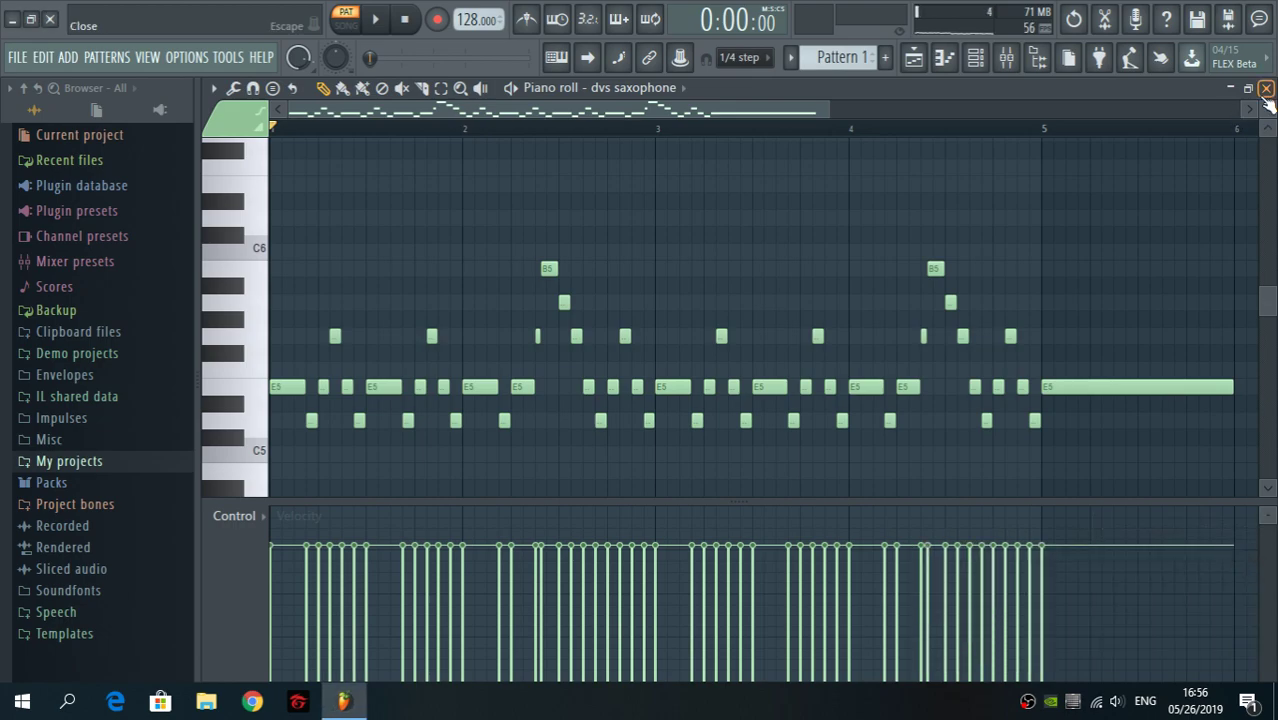
Step: Close the piano roll and place Pattern 1 at the start of Track 1 in the playlist
click(1266, 88)
click(928, 55)
click(508, 165)
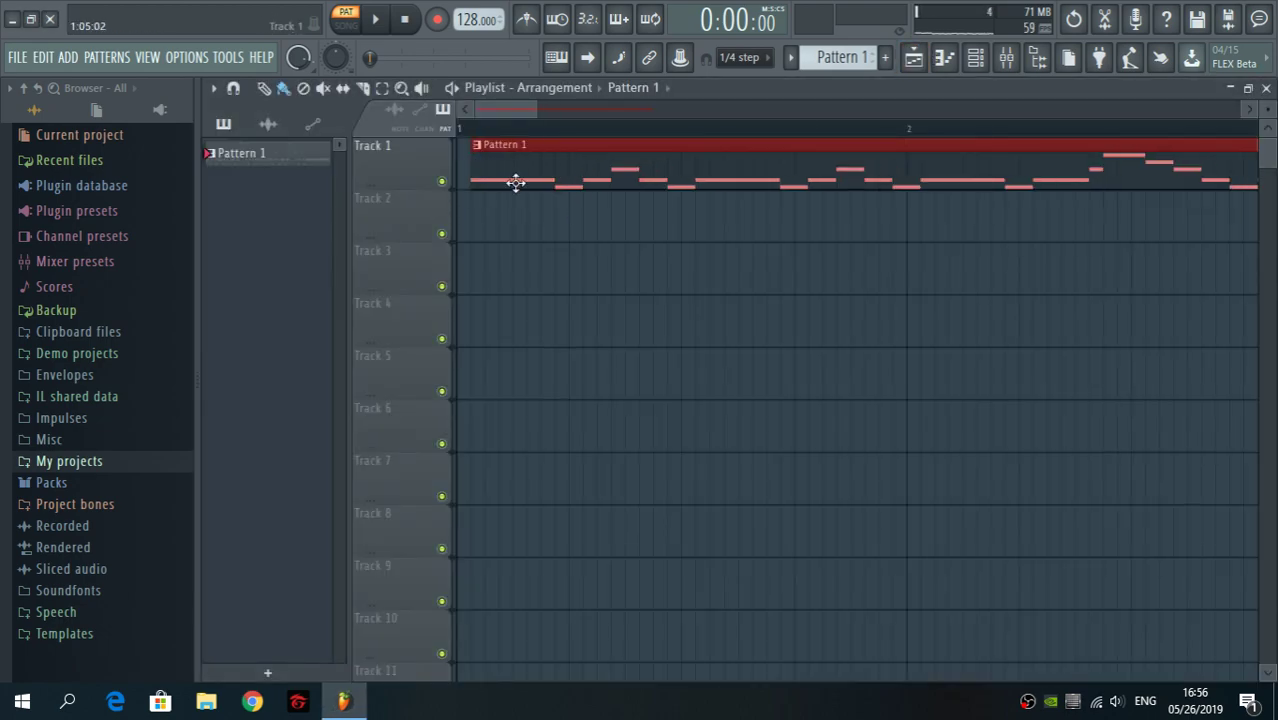
drag(540, 109, 812, 110)
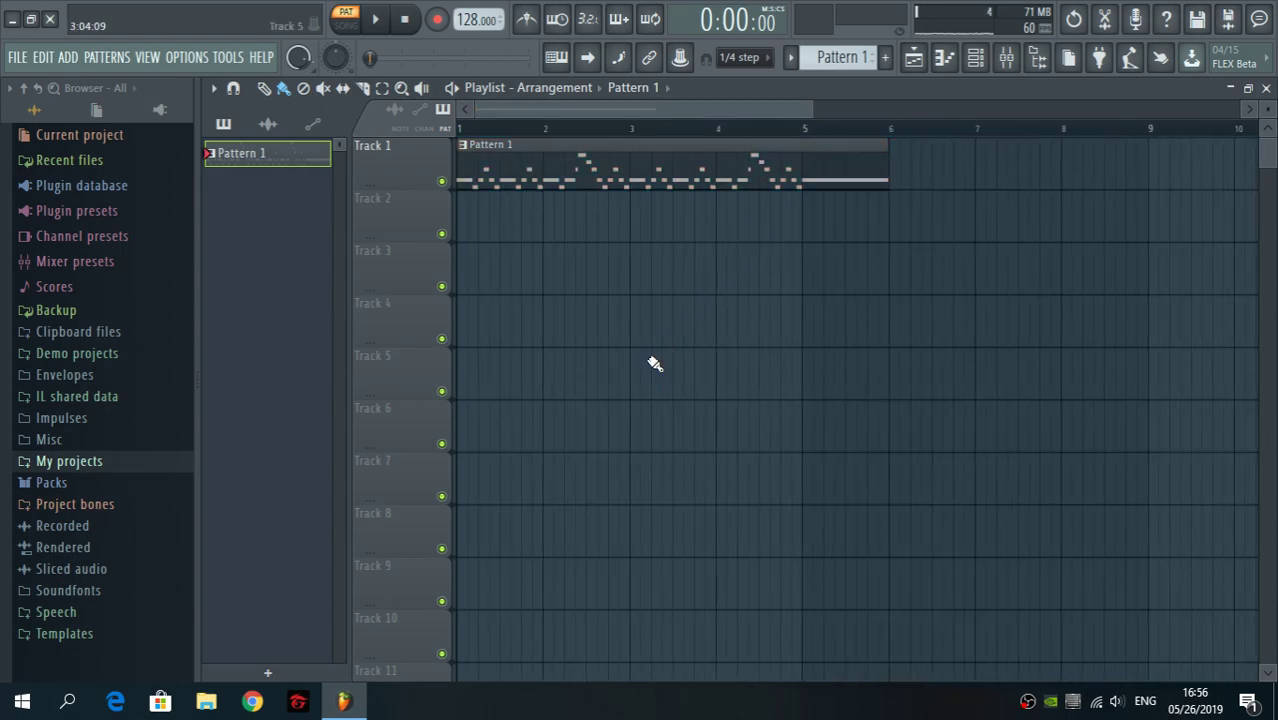